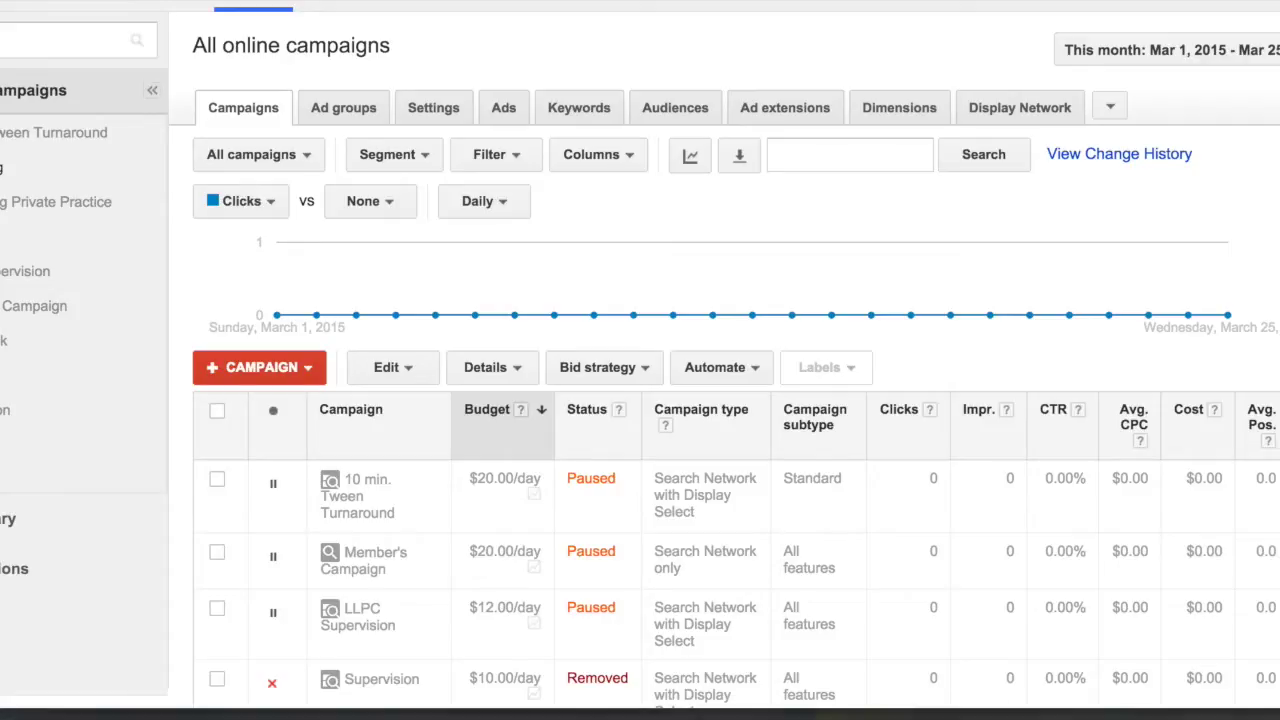
Start a new keyword and ad group ideas search in Keyword Planner with the terms "counseling, counseling depression, anxiety".
{"action": "left_click", "coordinate": [468, 1]}
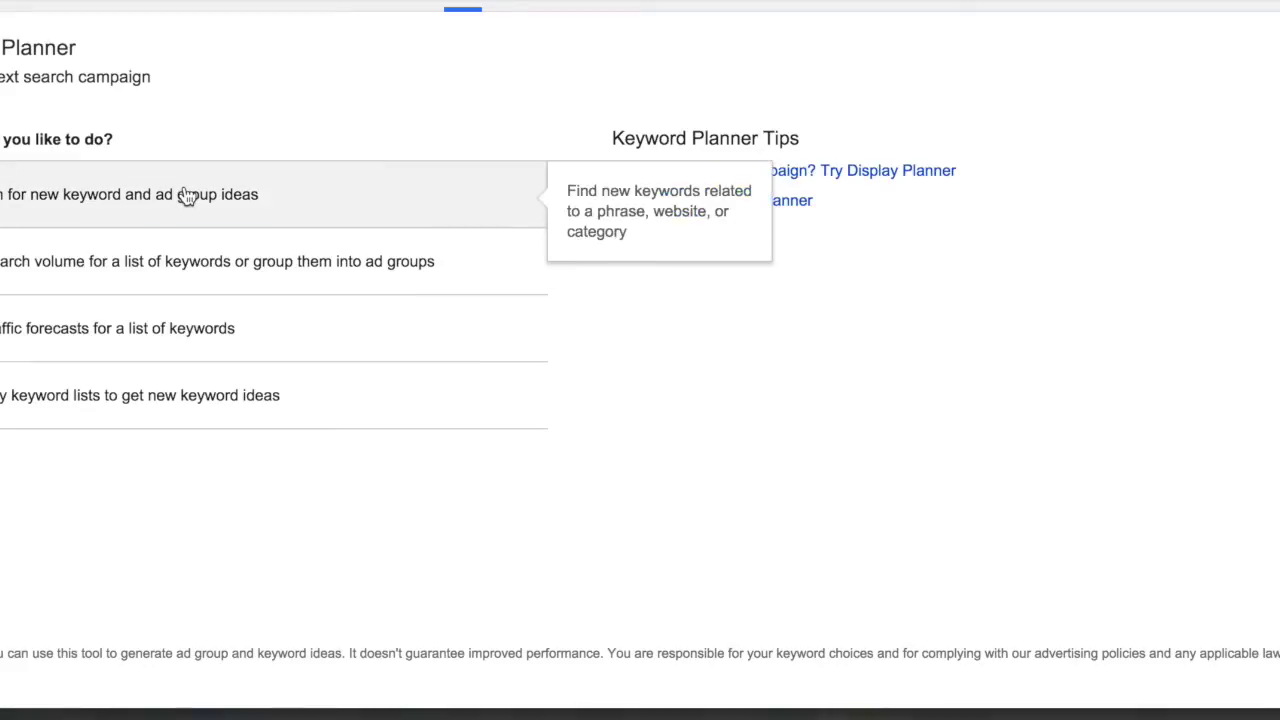
{"action": "left_click", "coordinate": [187, 196]}
{"action": "left_click", "coordinate": [104, 292]}
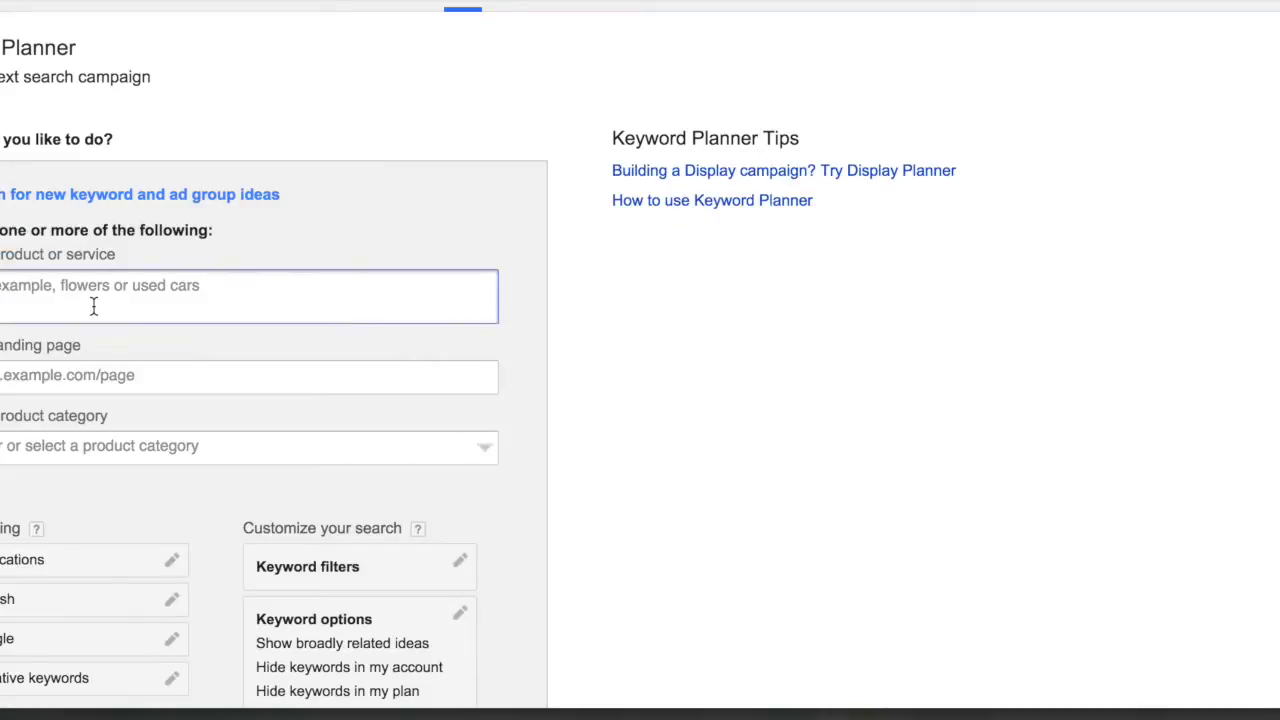
{"action": "type", "text": "cou"}
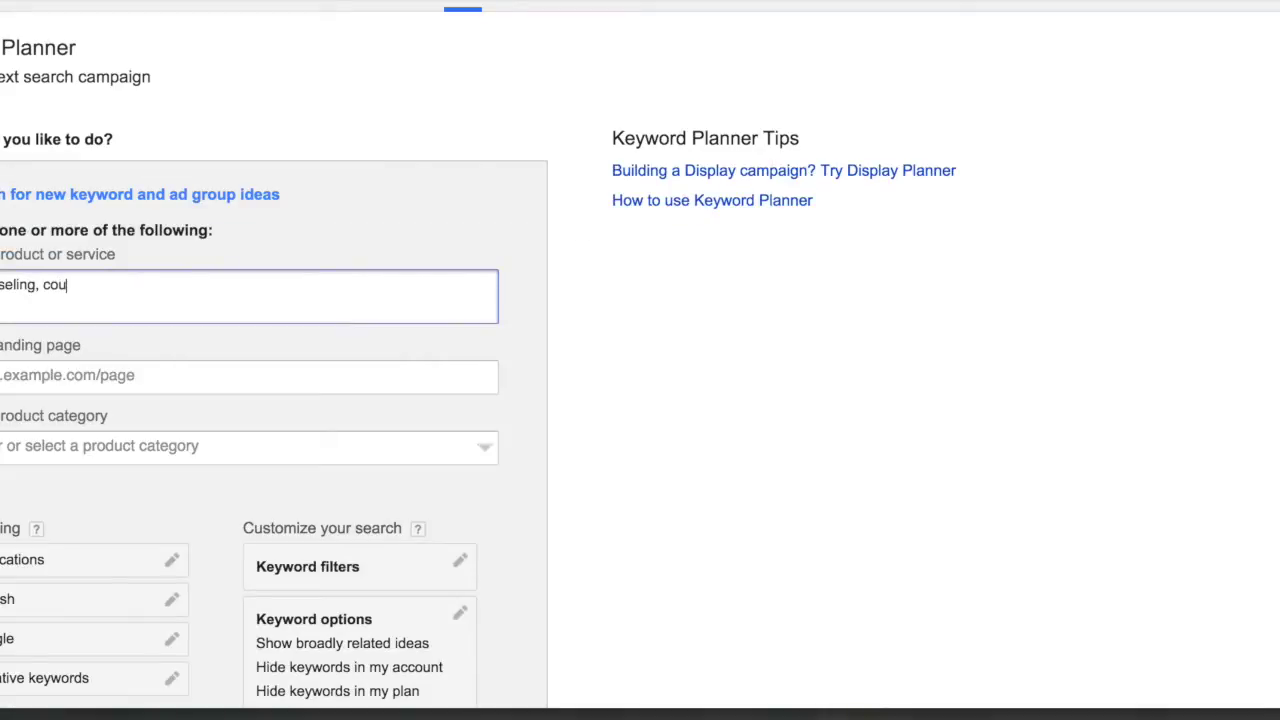
{"action": "type", "text": "nseling, counseling depress"}
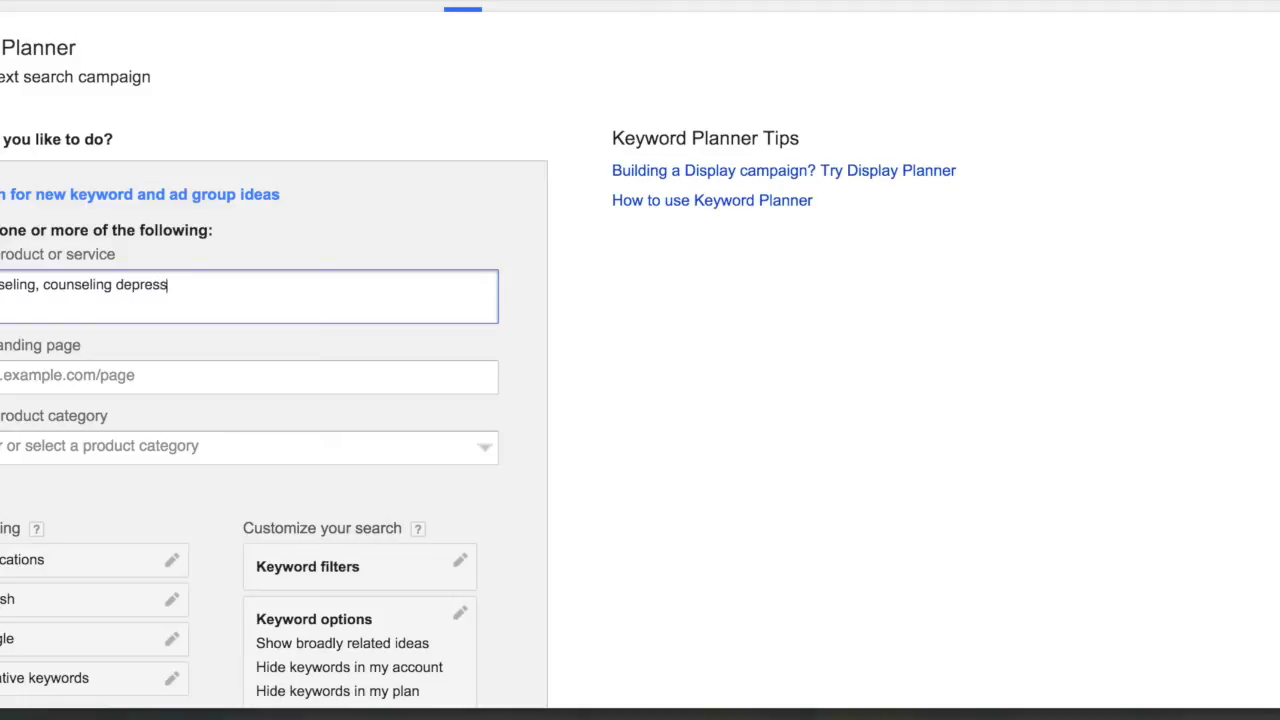
{"action": "type", "text": "ion, anxiety,"}
Replace the targeting of all locations with the city Traverse City, Michigan, United States.
{"action": "scroll", "coordinate": [310, 385], "scroll_direction": "down", "scroll_amount": 3}
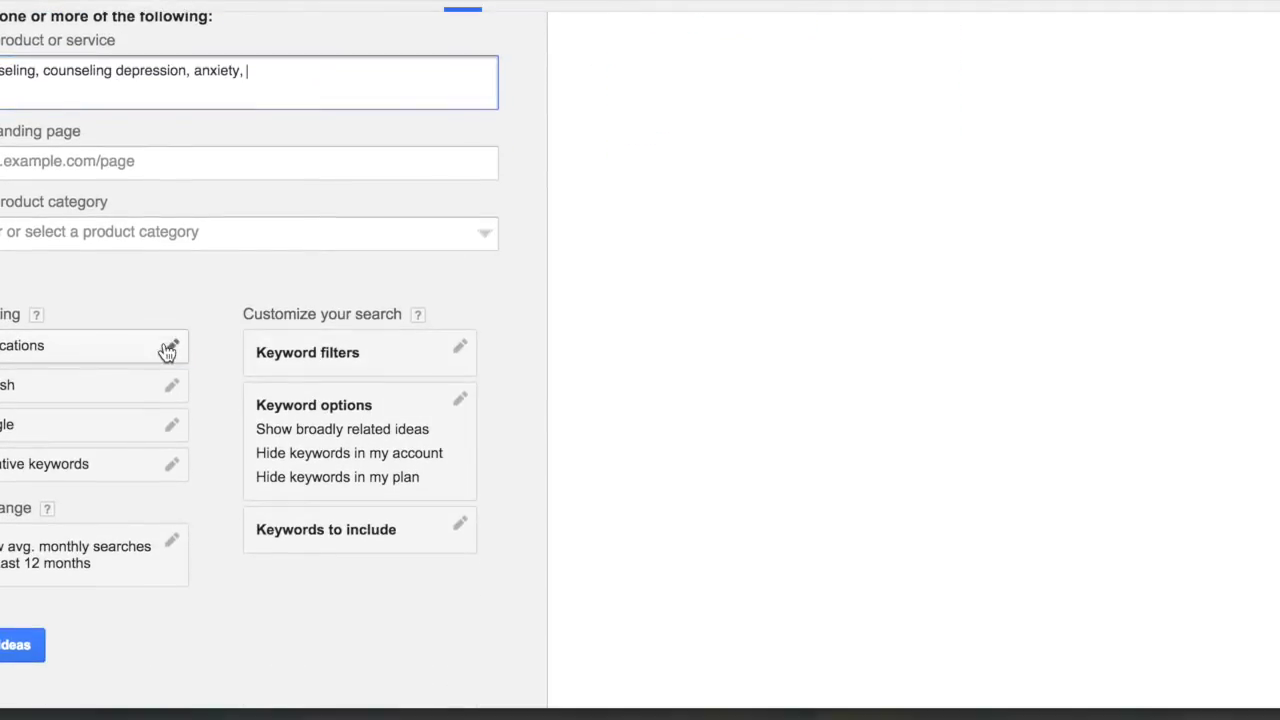
{"action": "left_click", "coordinate": [167, 348]}
{"action": "left_click", "coordinate": [92, 426]}
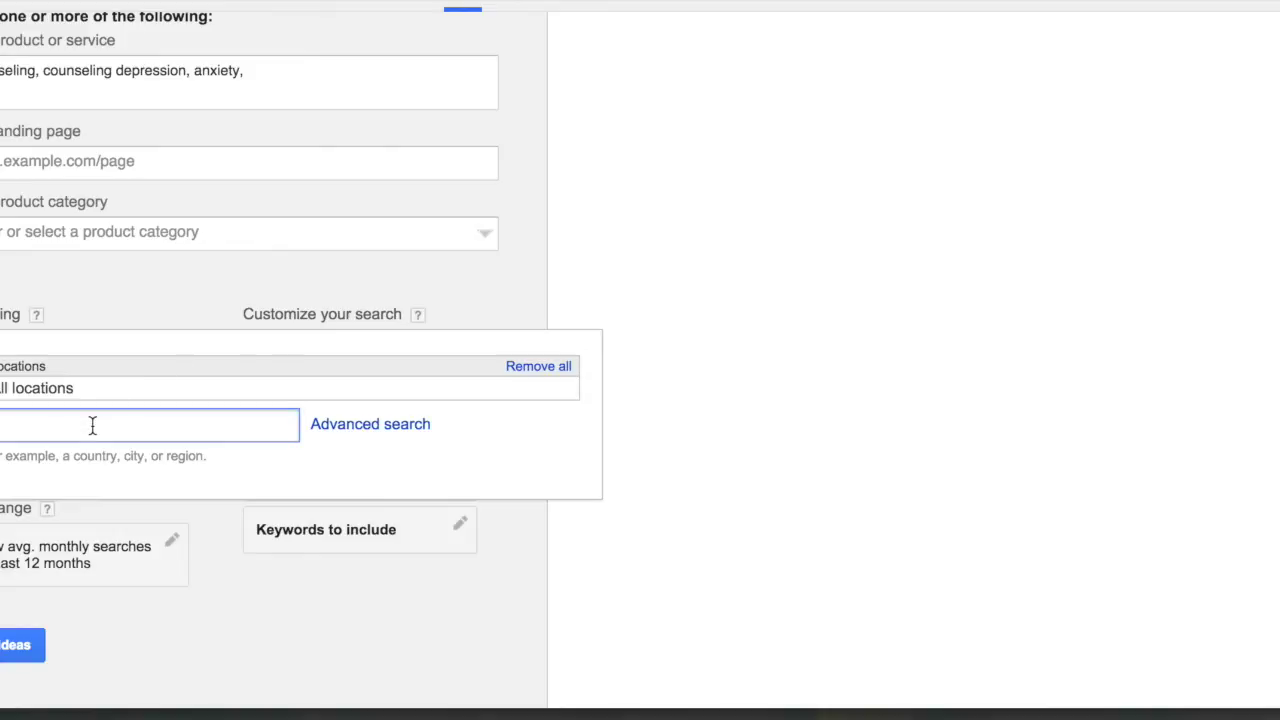
{"action": "type", "text": "traverse city"}
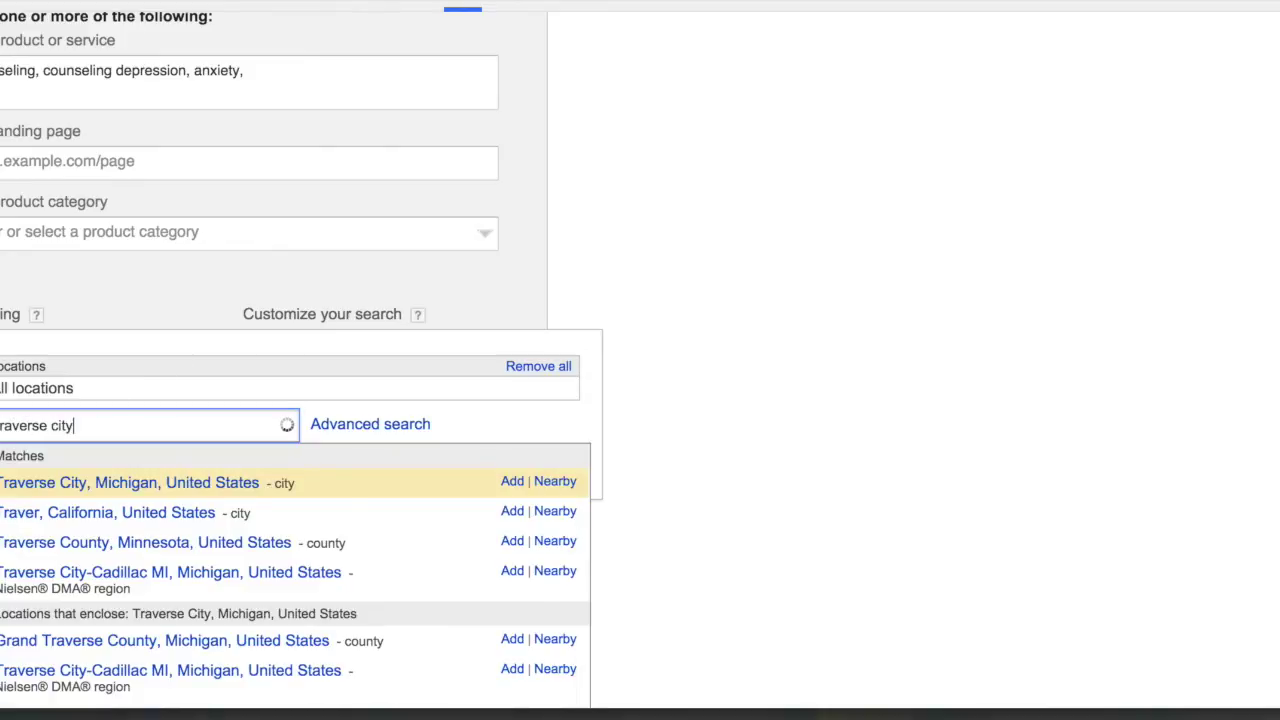
{"action": "left_click", "coordinate": [130, 491]}
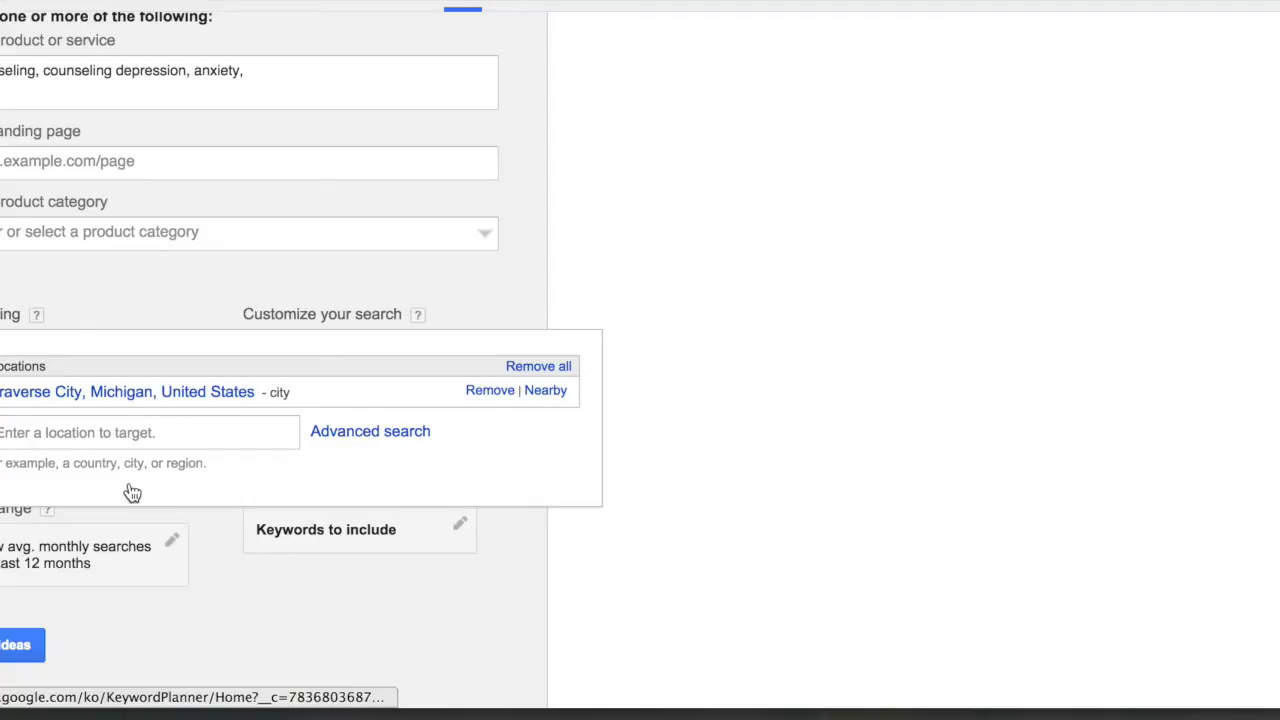
{"action": "left_click", "coordinate": [217, 601]}
Filter the keyword search to Medium and Low competition.
{"action": "left_click", "coordinate": [413, 356]}
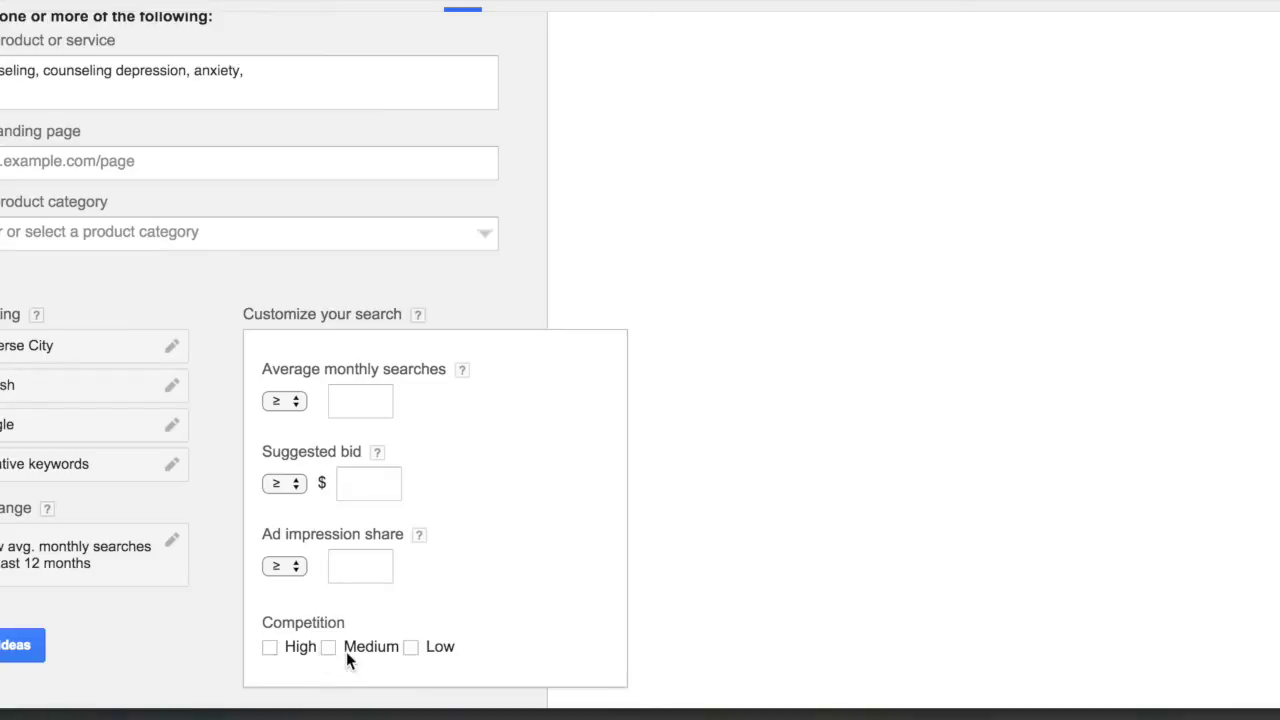
{"action": "left_click", "coordinate": [410, 646]}
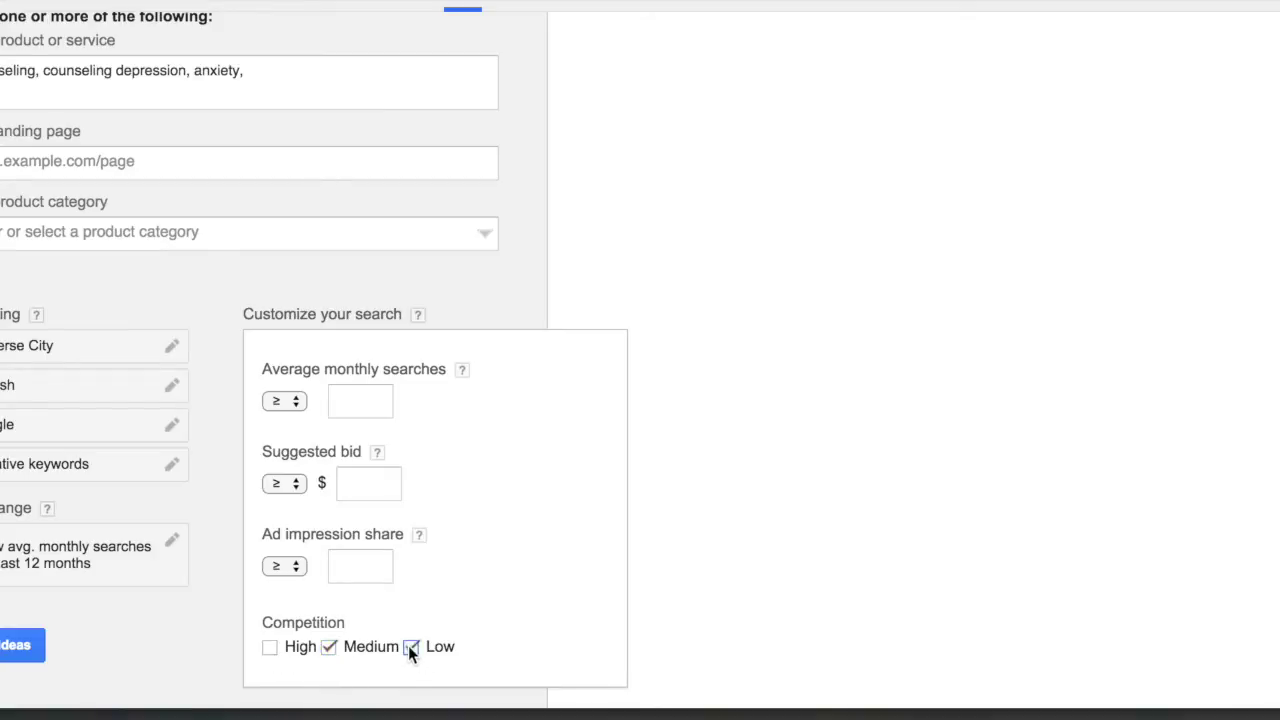
{"action": "left_click", "coordinate": [144, 638]}
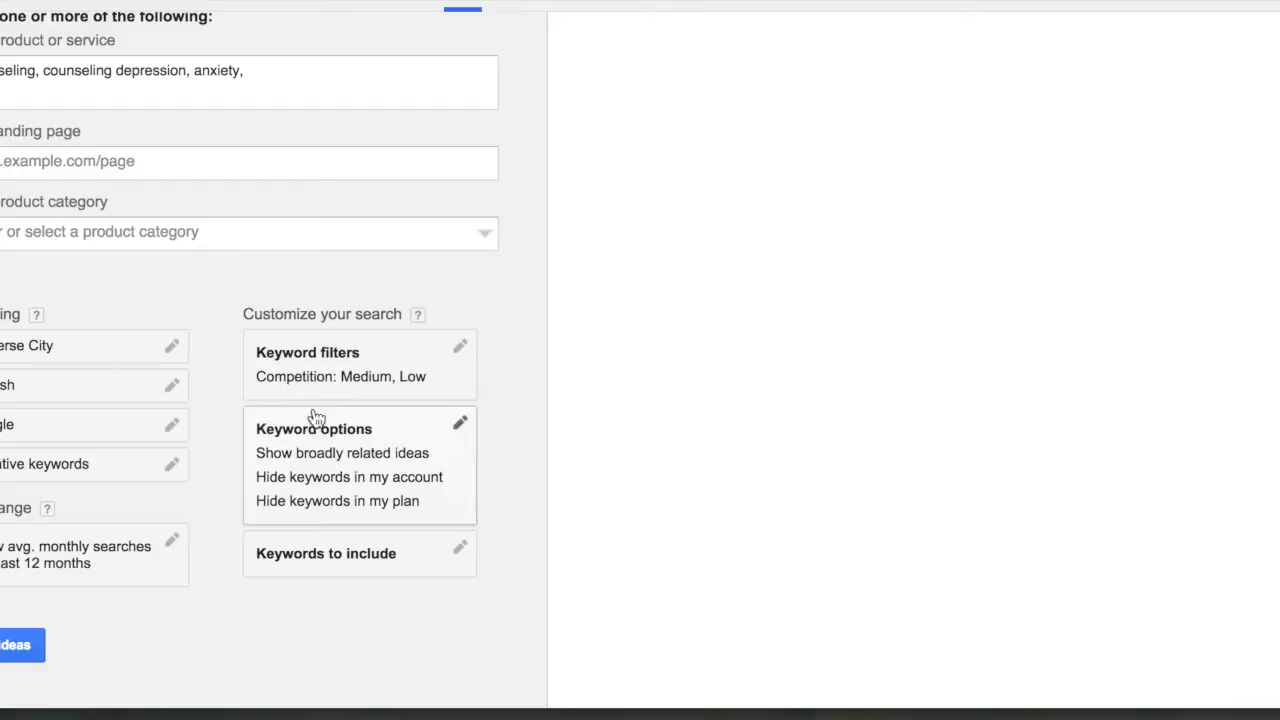
{"action": "left_click", "coordinate": [463, 344]}
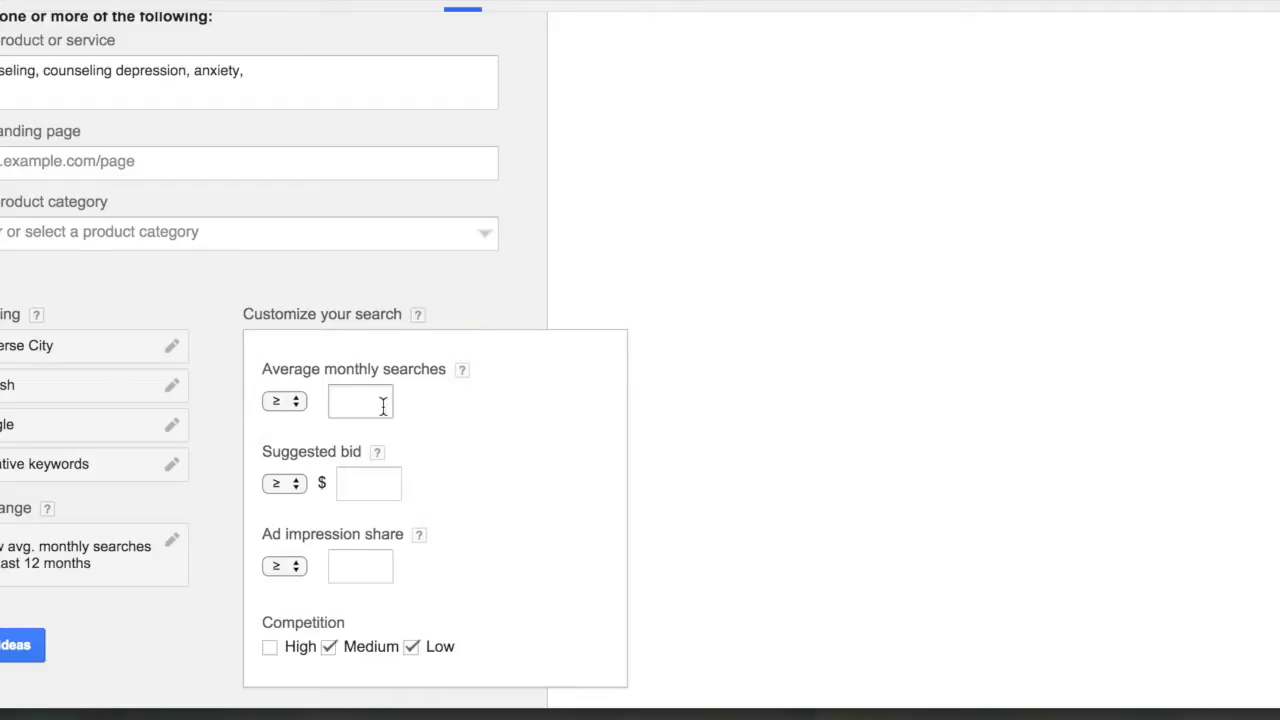
{"action": "left_click", "coordinate": [293, 401]}
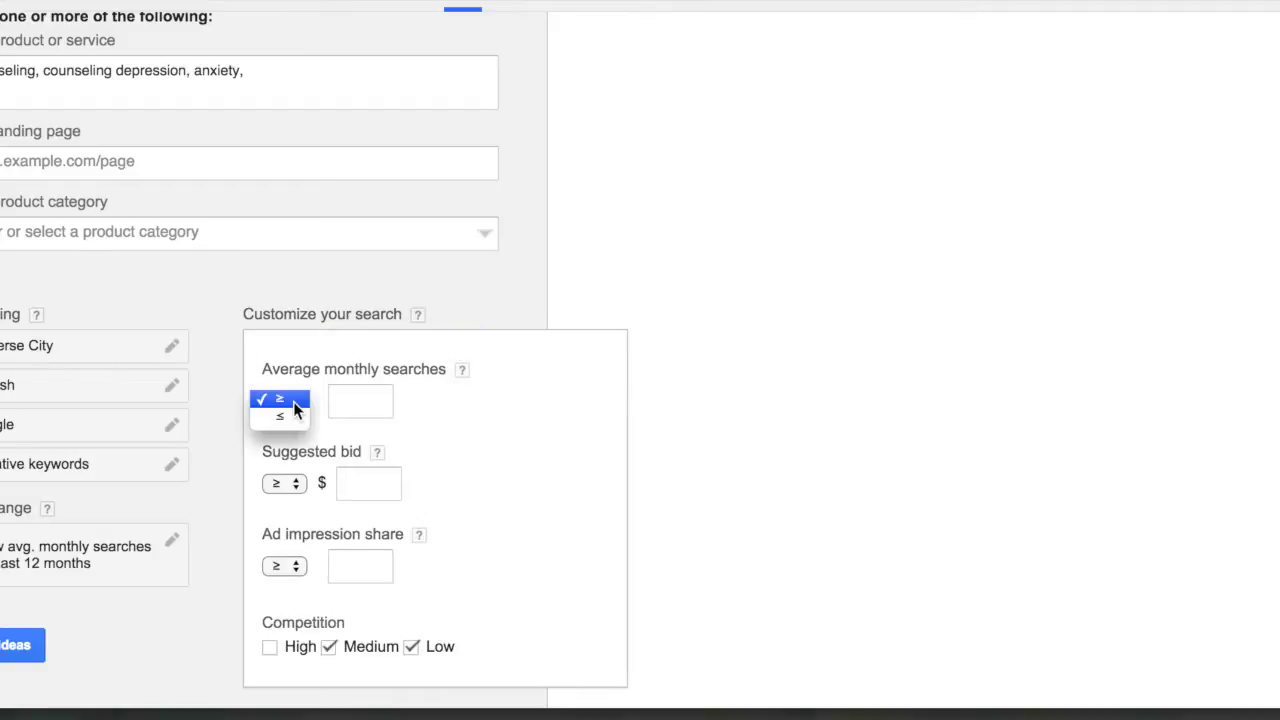
{"action": "left_click", "coordinate": [296, 402]}
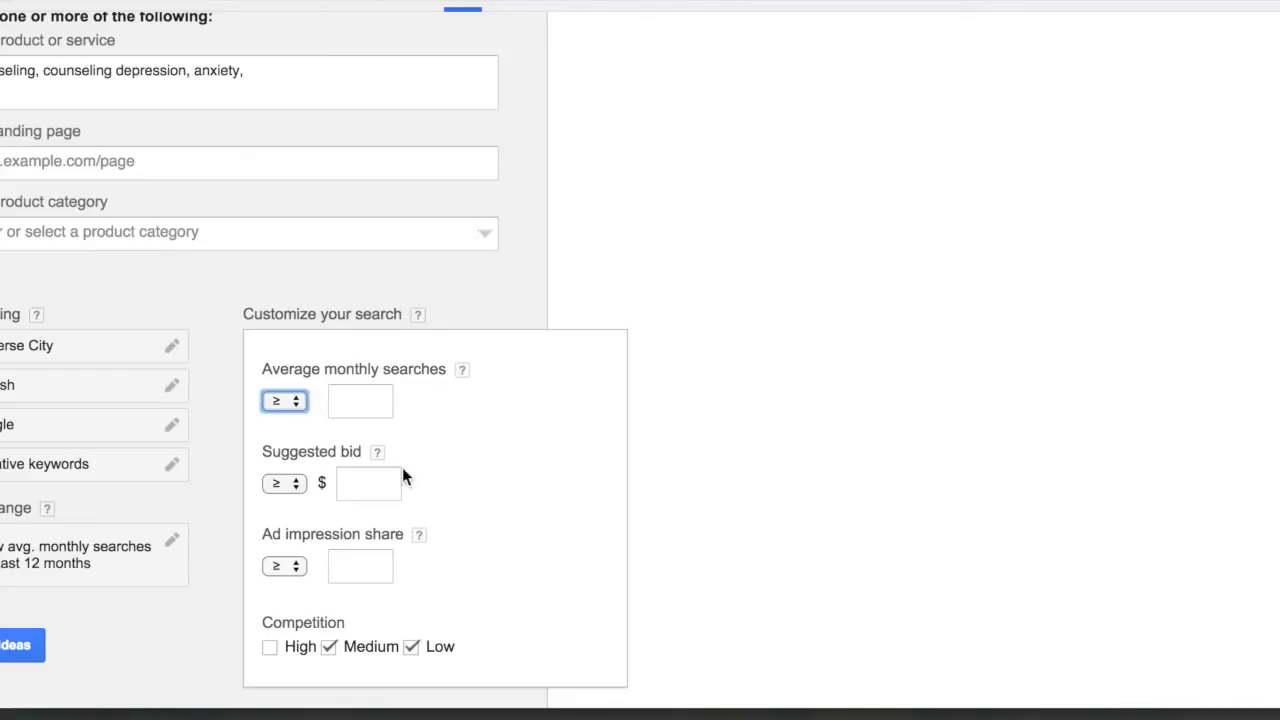
{"action": "left_click", "coordinate": [163, 619]}
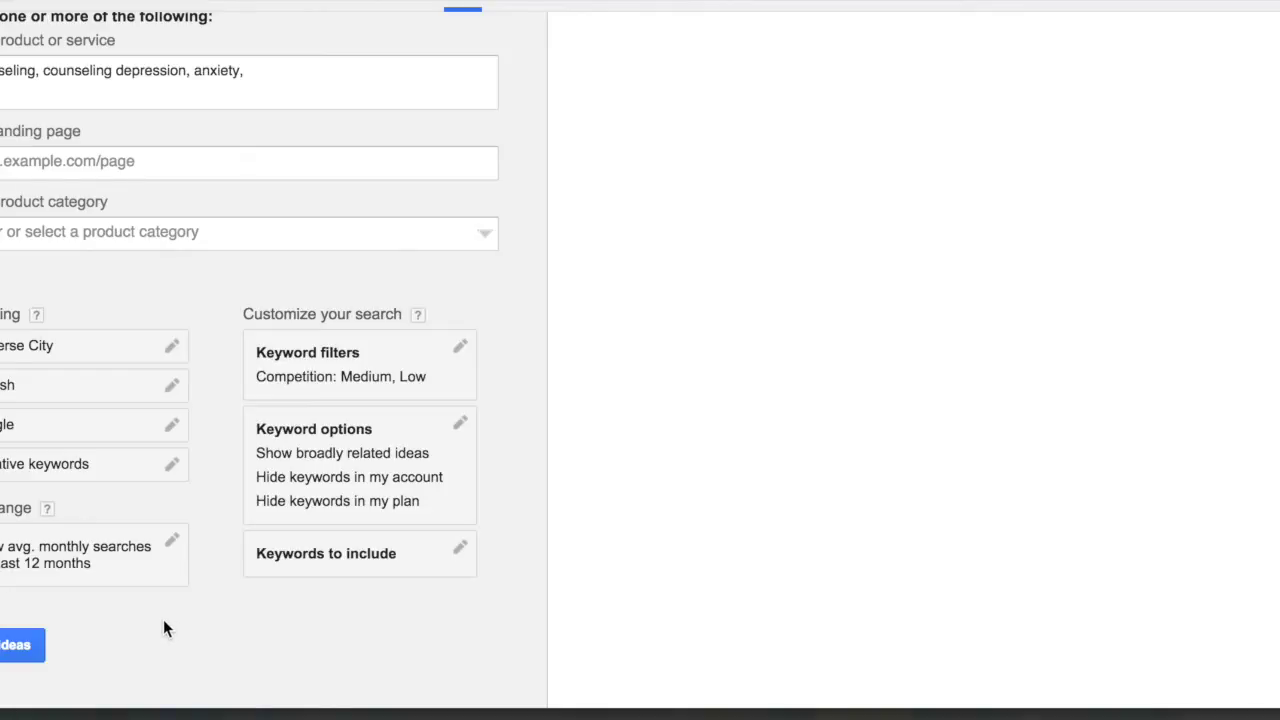
Get the ideas for the configured search and show the individual keyword ideas instead of the ad groups.
{"action": "left_click", "coordinate": [10, 646]}
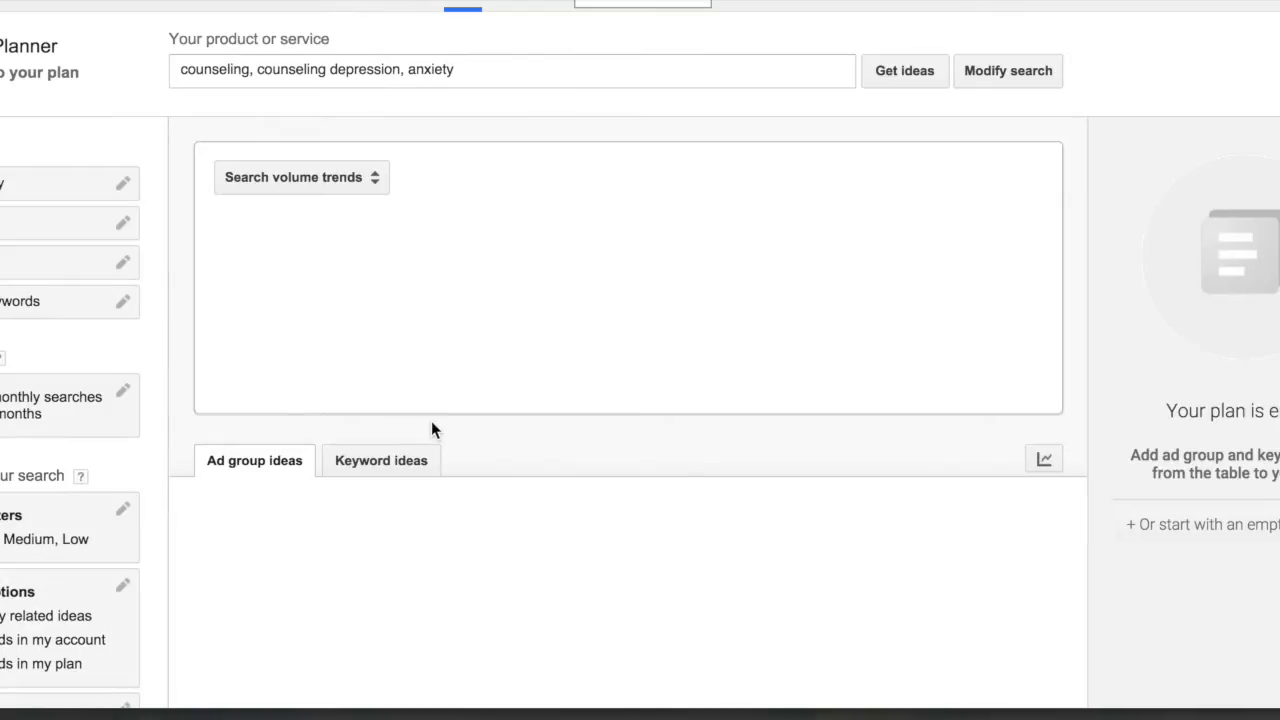
{"action": "scroll", "coordinate": [432, 425], "scroll_direction": "down", "scroll_amount": 1}
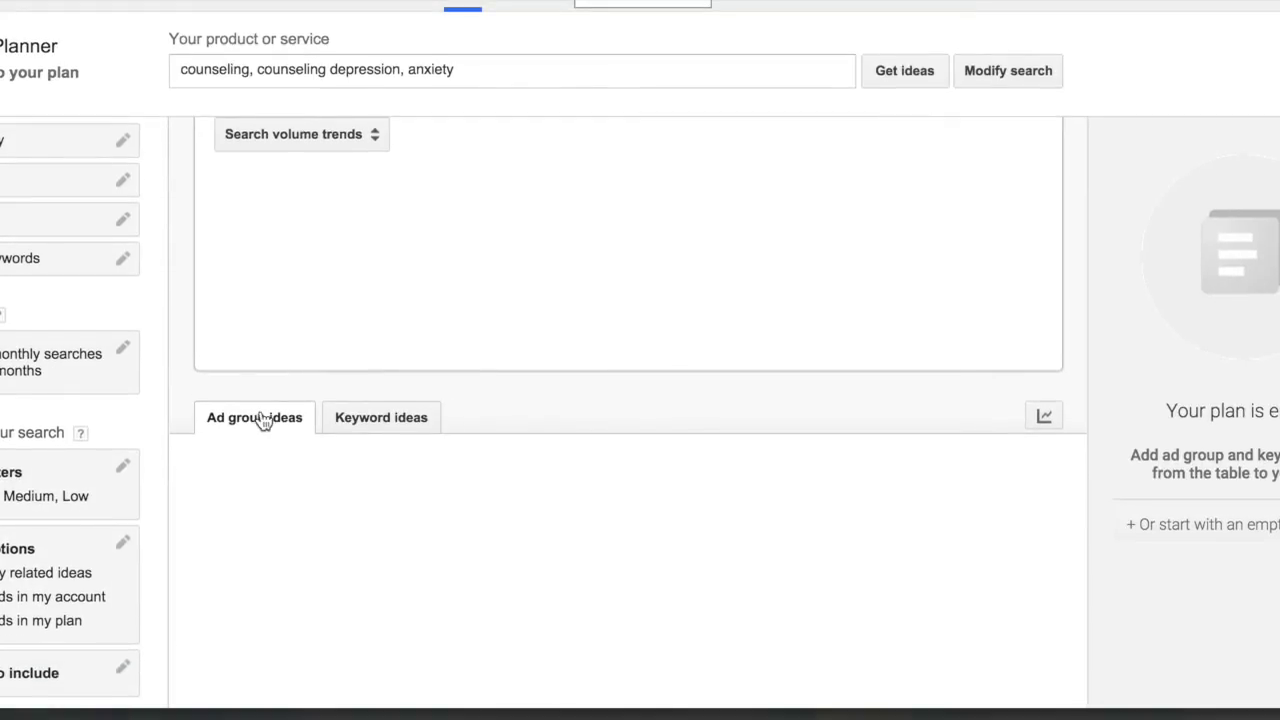
{"action": "left_click", "coordinate": [386, 447]}
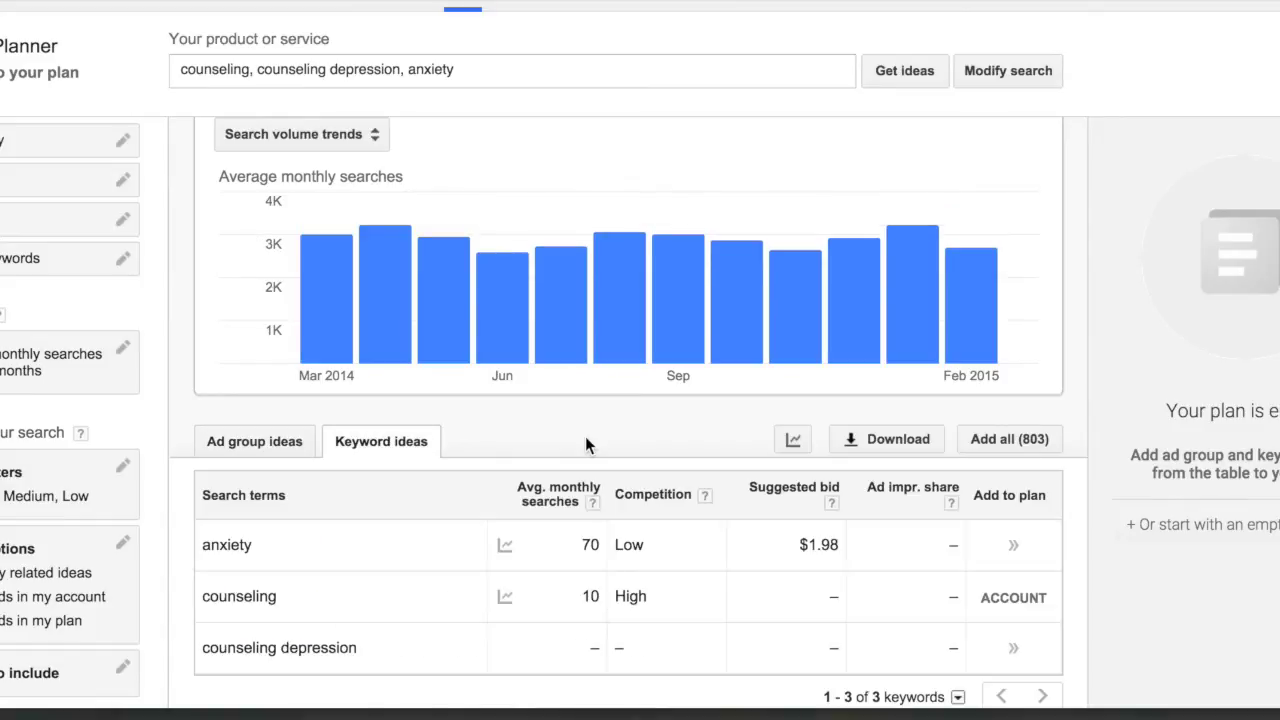
Examine the average monthly searches, competition and suggested bids for the search terms and the first page of related keywords.
{"action": "scroll", "coordinate": [585, 444], "scroll_direction": "down", "scroll_amount": 2}
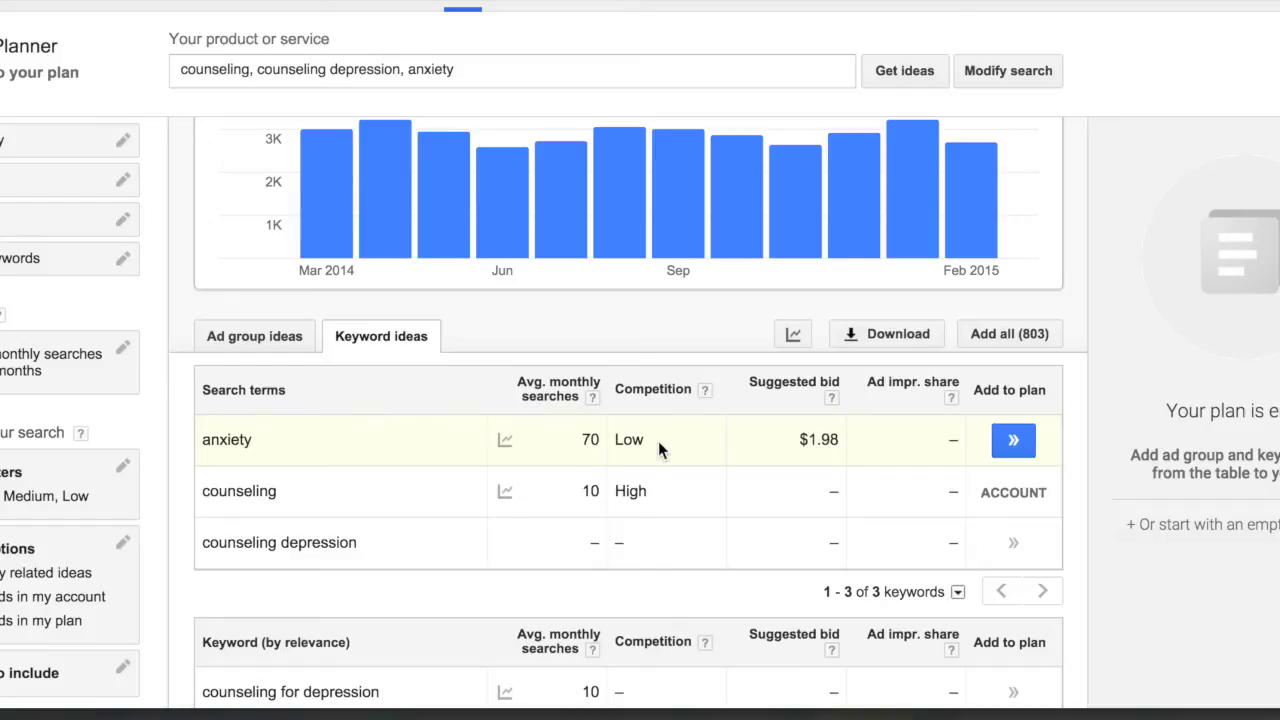
{"action": "scroll", "coordinate": [658, 441], "scroll_direction": "down", "scroll_amount": 2}
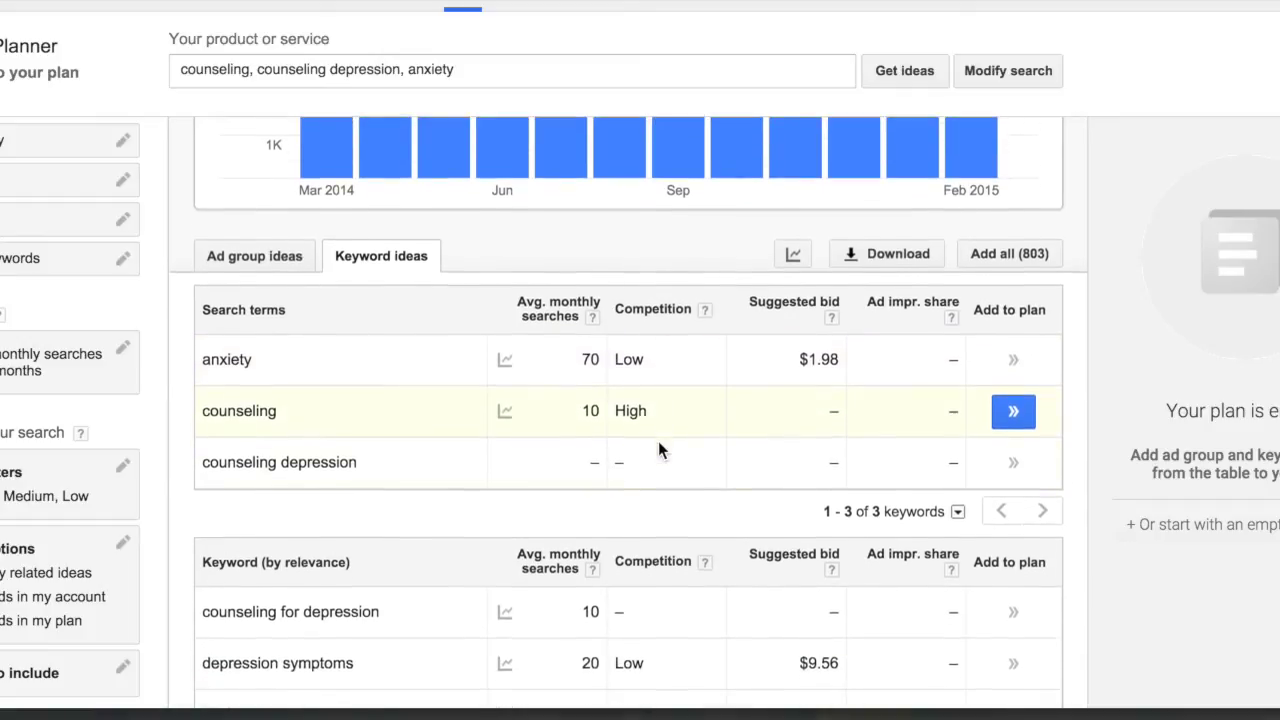
{"action": "scroll", "coordinate": [658, 441], "scroll_direction": "down", "scroll_amount": 5}
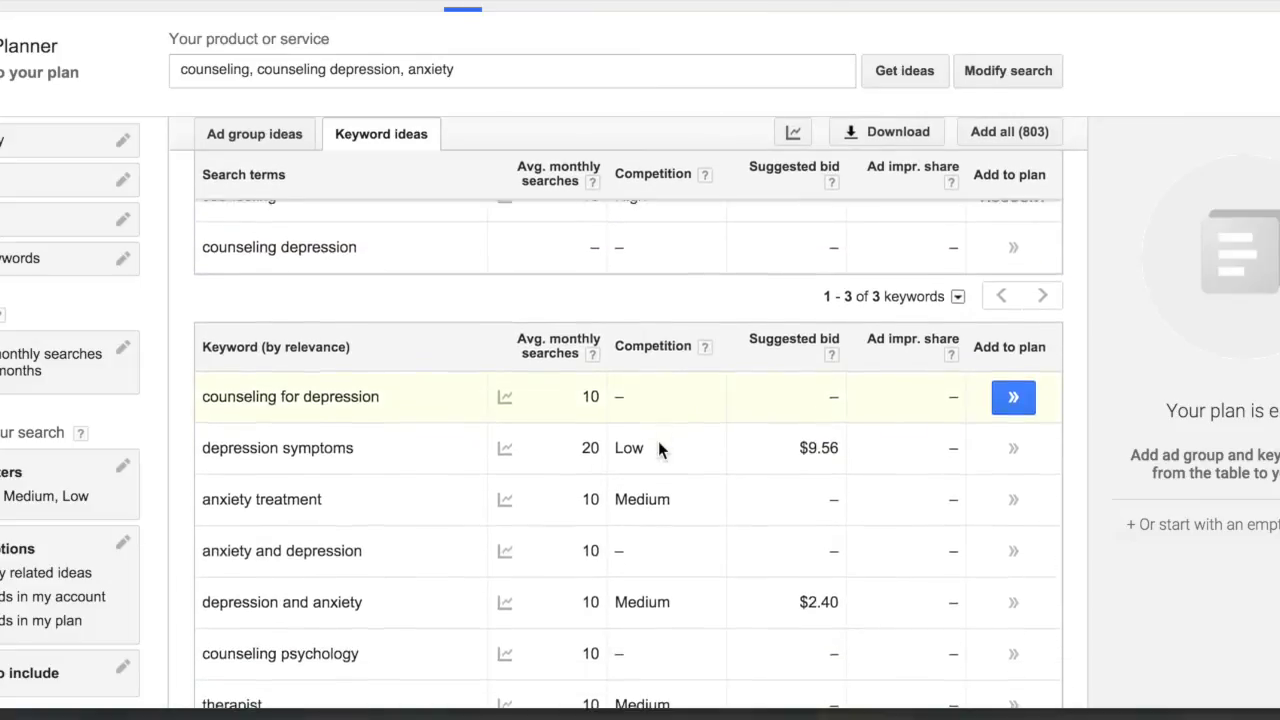
{"action": "scroll", "coordinate": [658, 441], "scroll_direction": "down", "scroll_amount": 1}
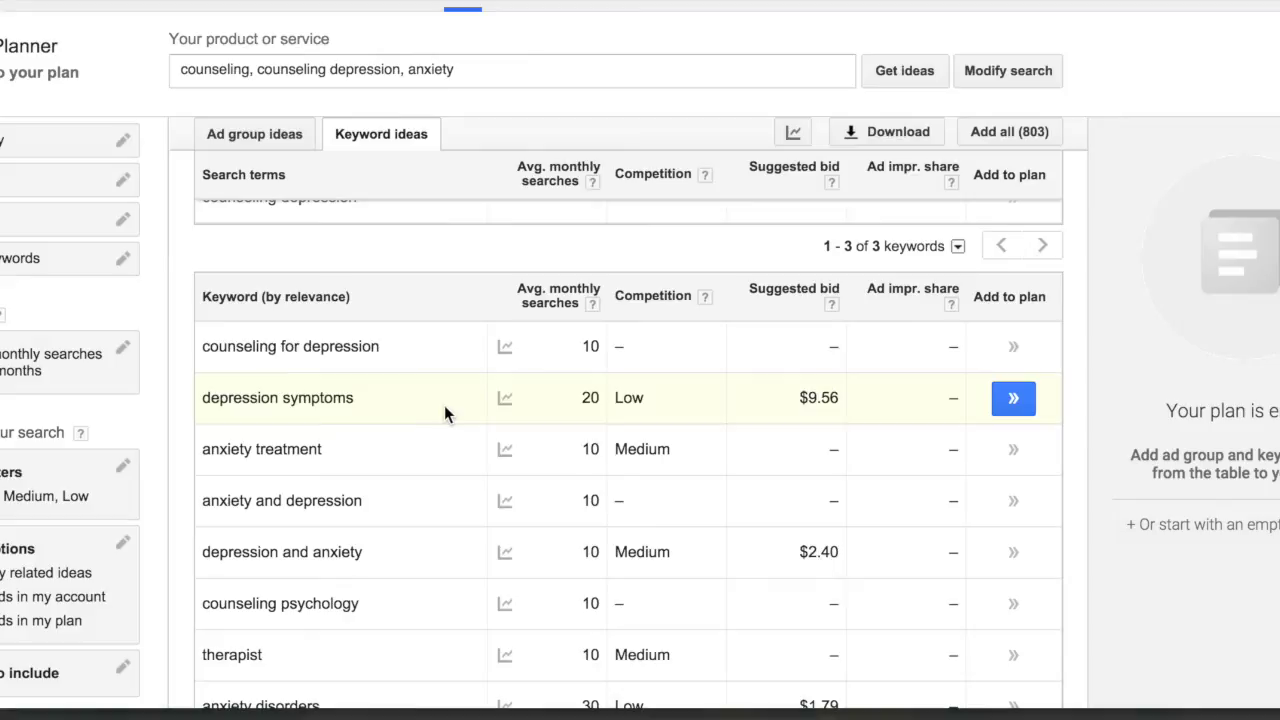
{"action": "scroll", "coordinate": [481, 530], "scroll_direction": "down", "scroll_amount": 3}
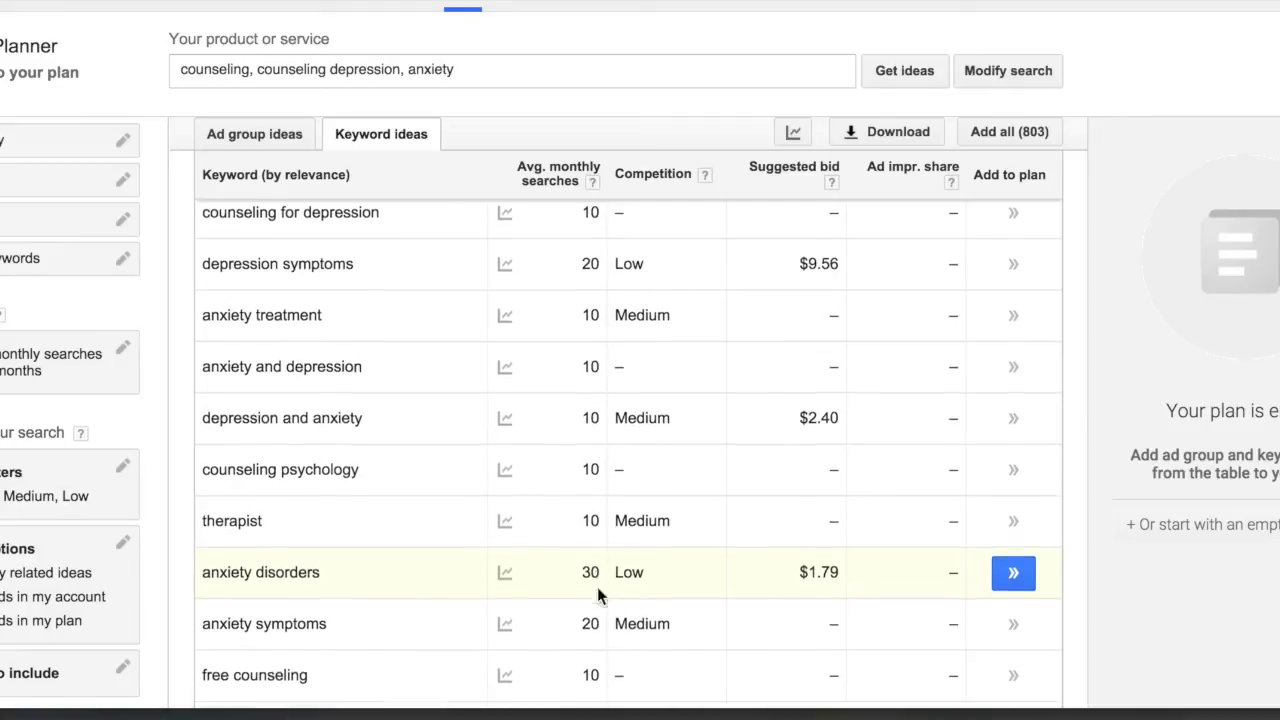
{"action": "scroll", "coordinate": [597, 590], "scroll_direction": "down", "scroll_amount": 3}
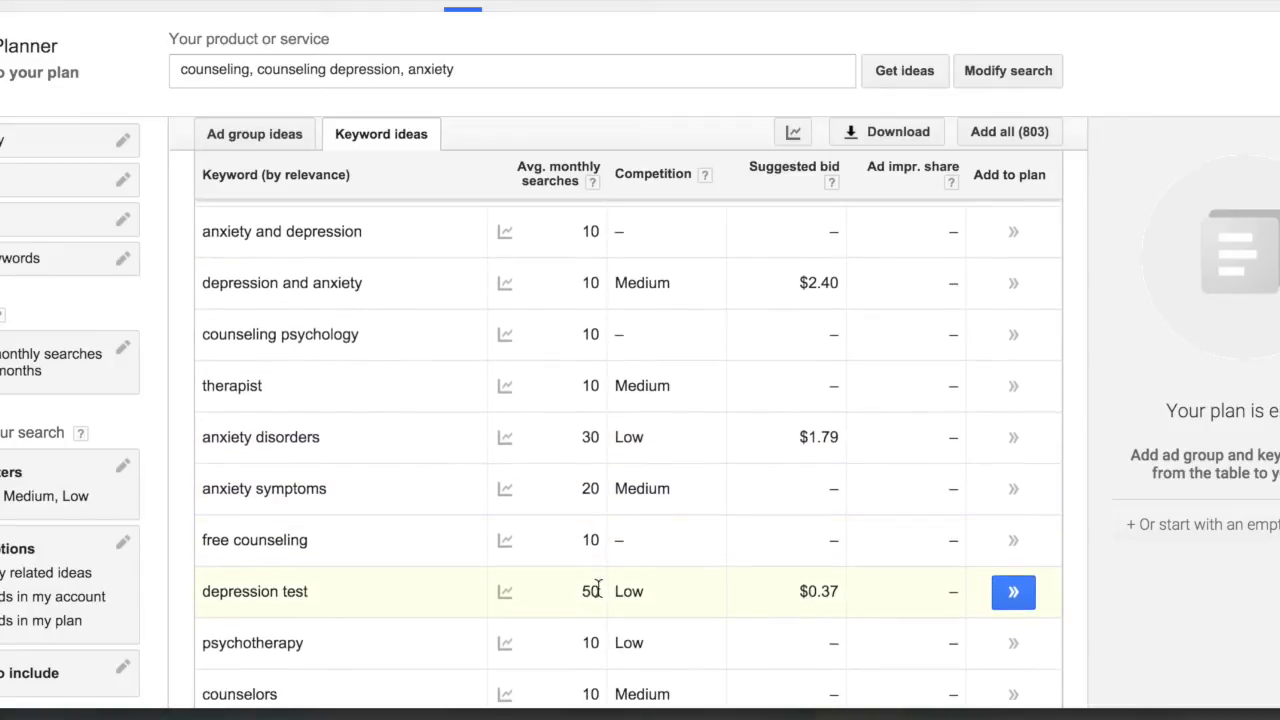
{"action": "scroll", "coordinate": [597, 590], "scroll_direction": "down", "scroll_amount": 1}
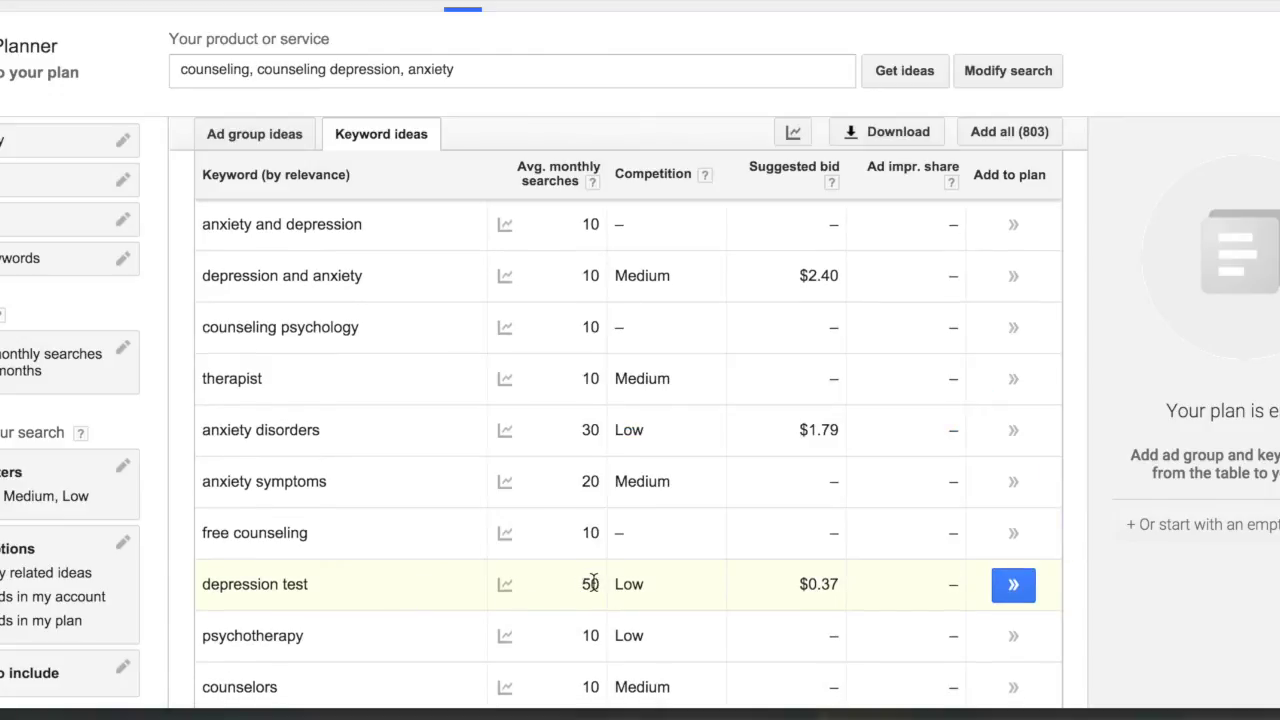
{"action": "scroll", "coordinate": [592, 583], "scroll_direction": "down", "scroll_amount": 3}
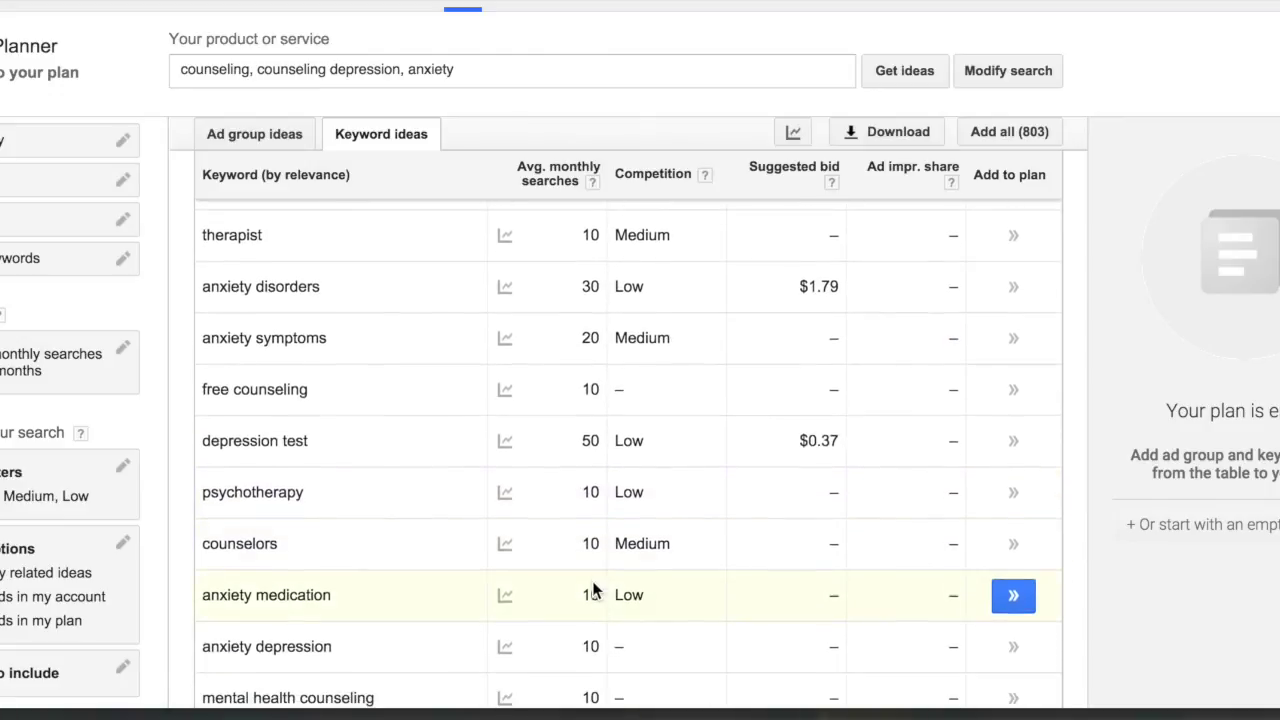
{"action": "scroll", "coordinate": [593, 588], "scroll_direction": "down", "scroll_amount": 3}
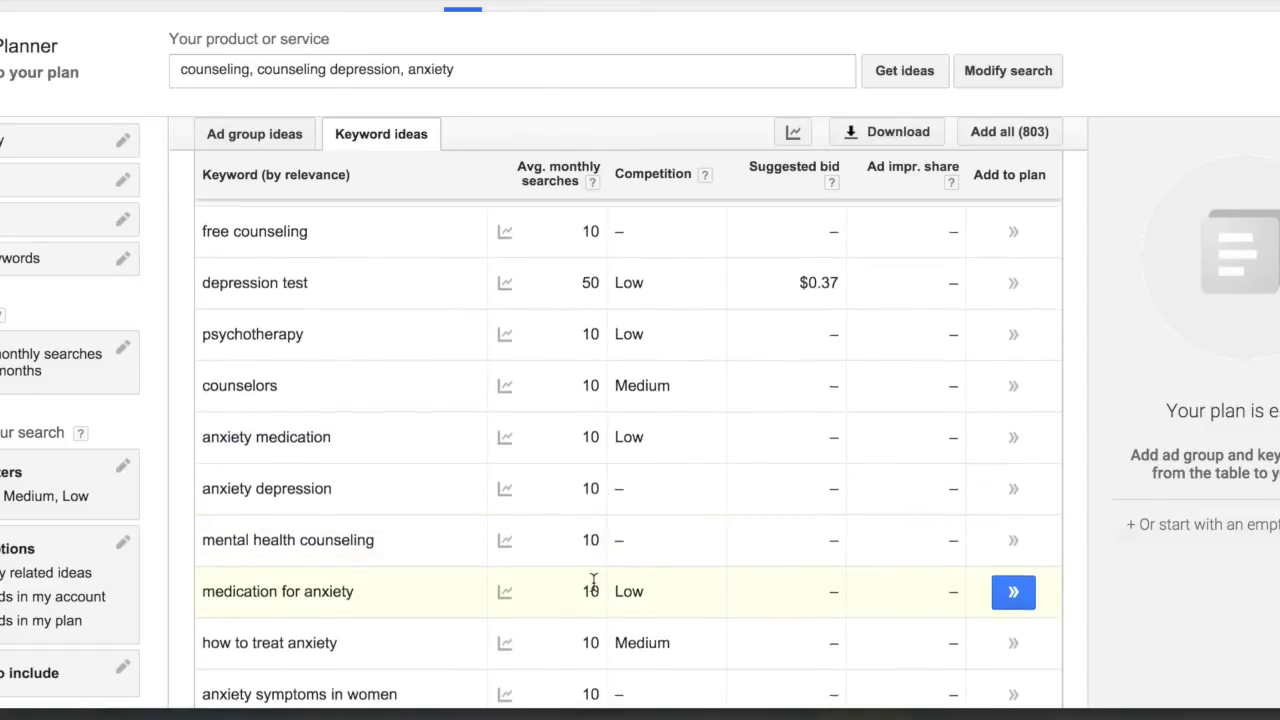
{"action": "scroll", "coordinate": [593, 582], "scroll_direction": "down", "scroll_amount": 6}
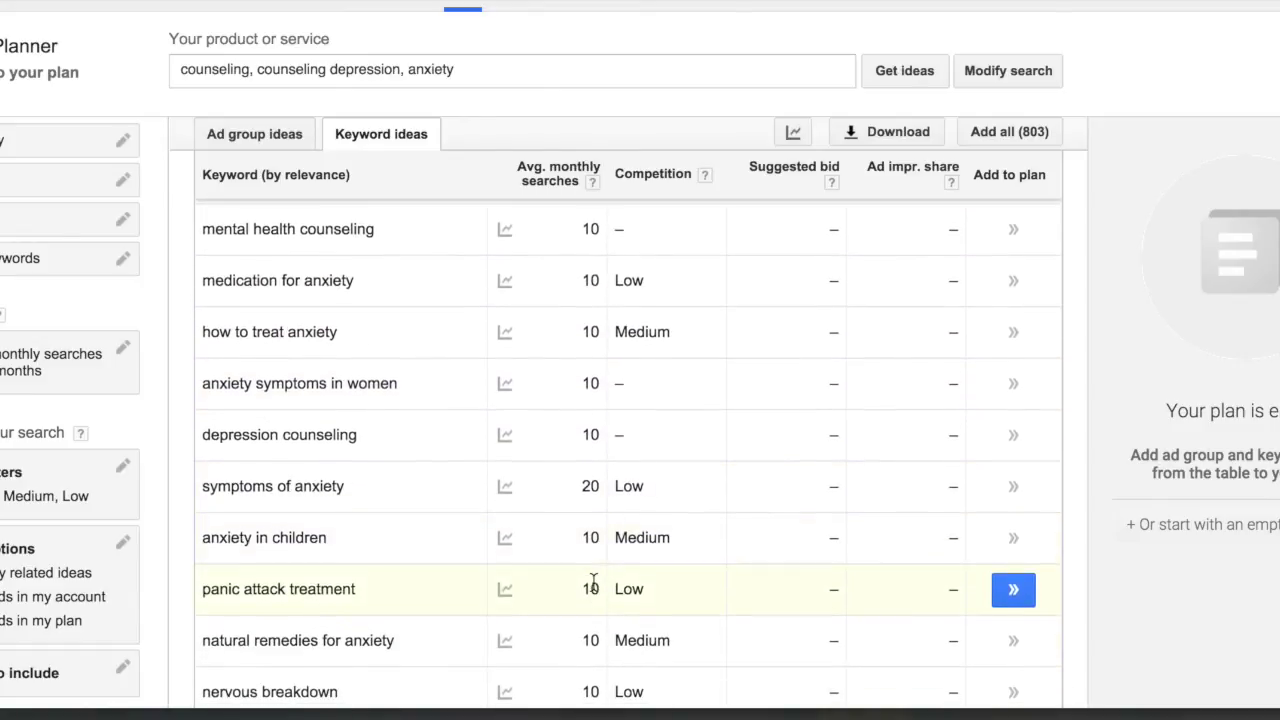
{"action": "scroll", "coordinate": [593, 583], "scroll_direction": "down", "scroll_amount": 1}
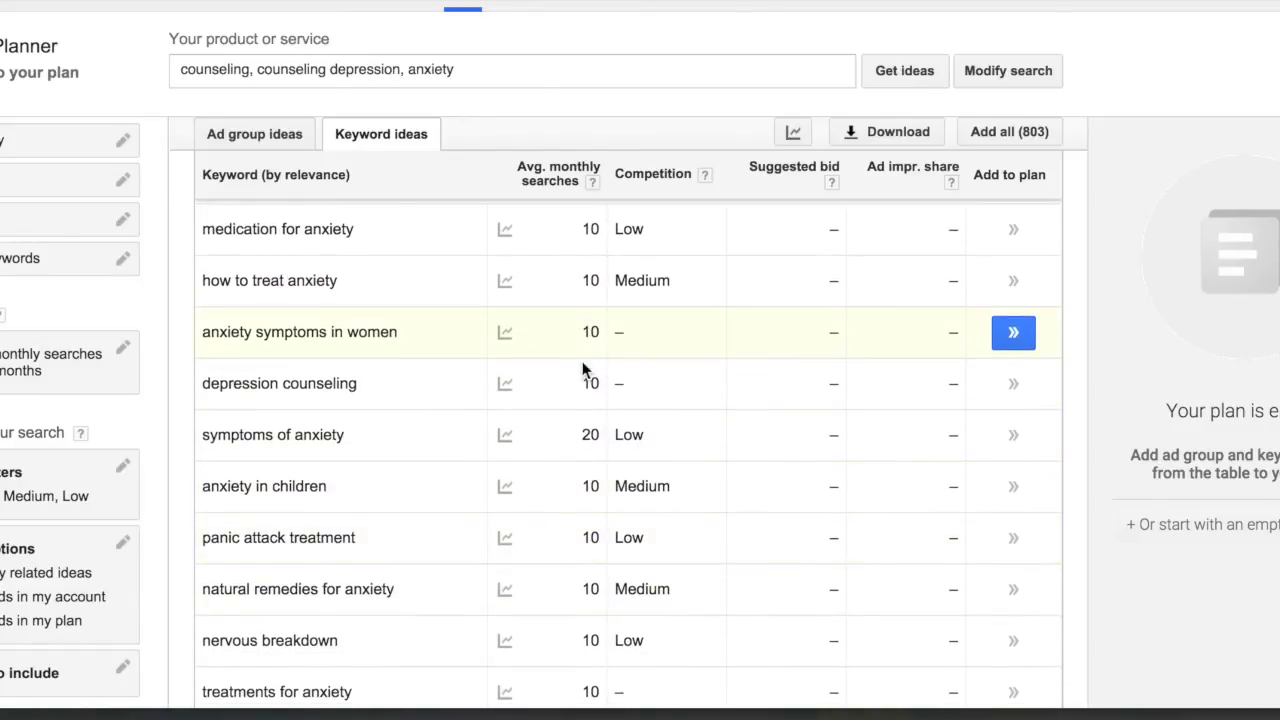
{"action": "scroll", "coordinate": [560, 519], "scroll_direction": "down", "scroll_amount": 4}
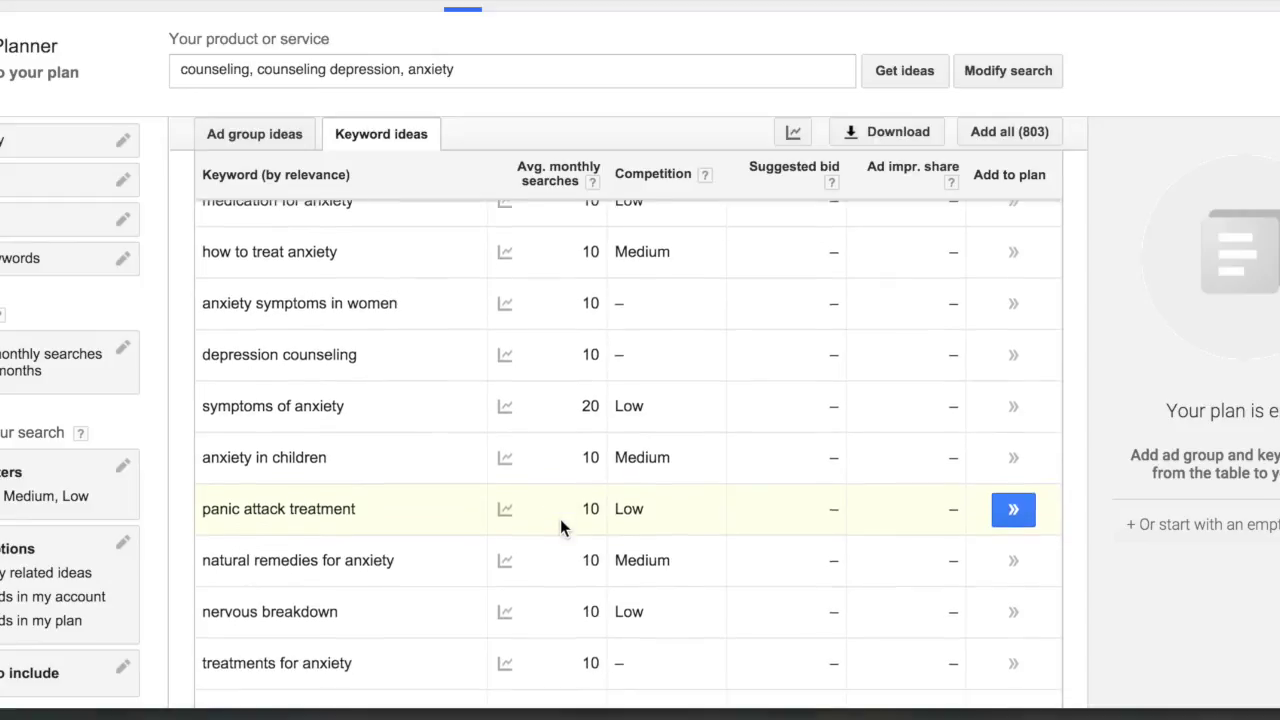
{"action": "scroll", "coordinate": [560, 519], "scroll_direction": "down", "scroll_amount": 2}
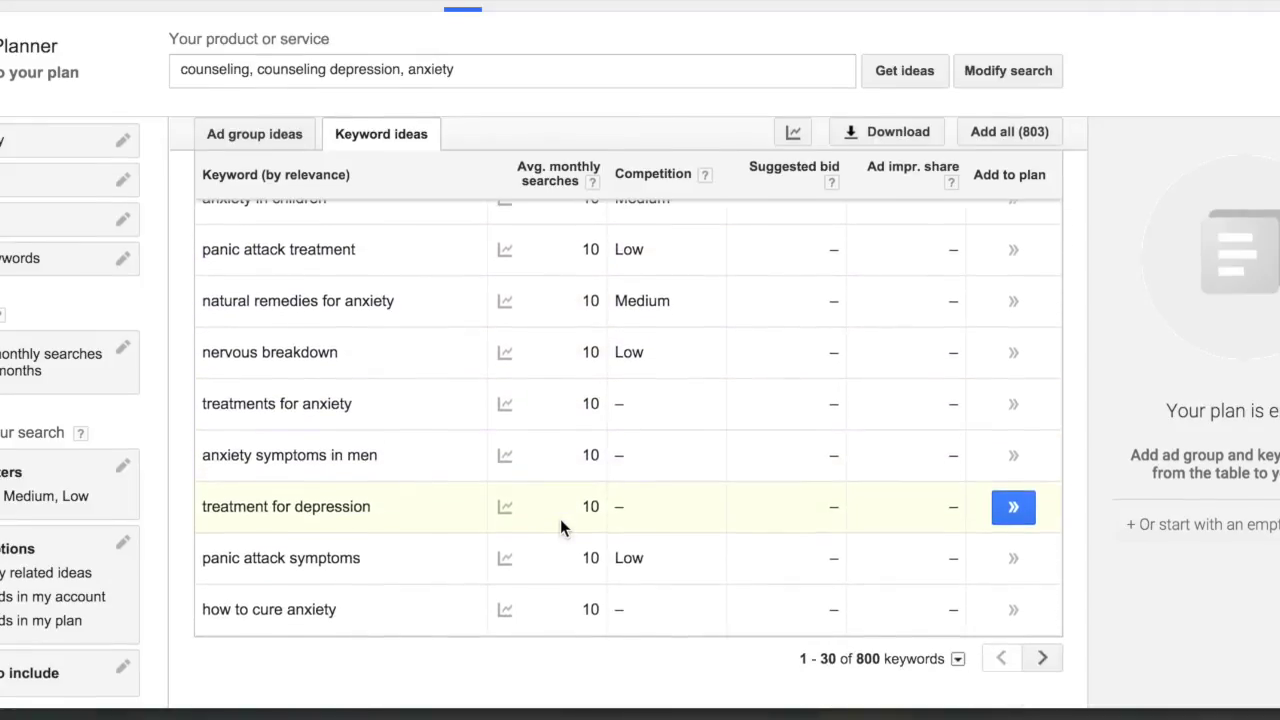
Review the related keywords again from the start of the list, comparing search volume, competition and suggested bid for blog-worthy terms.
{"action": "scroll", "coordinate": [560, 519], "scroll_direction": "up", "scroll_amount": 6}
{"action": "scroll", "coordinate": [561, 521], "scroll_direction": "up", "scroll_amount": 10}
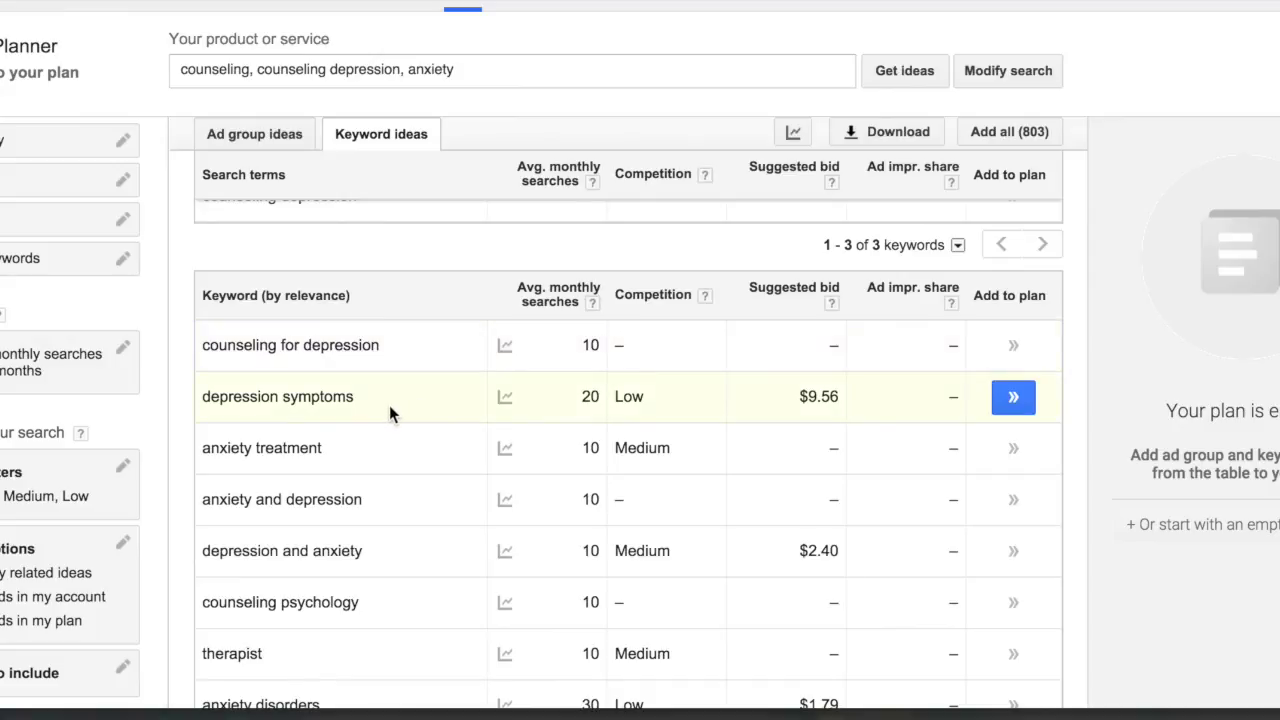
{"action": "scroll", "coordinate": [408, 562], "scroll_direction": "down", "scroll_amount": 3}
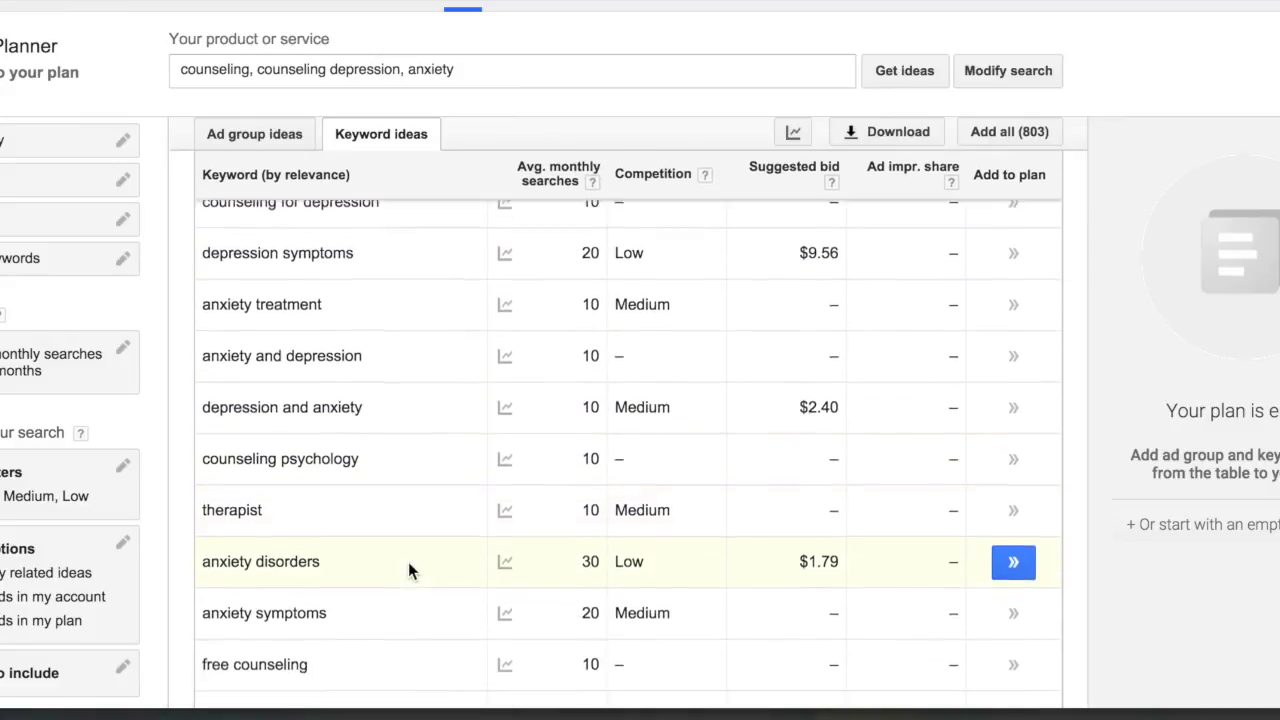
{"action": "scroll", "coordinate": [408, 562], "scroll_direction": "down", "scroll_amount": 1}
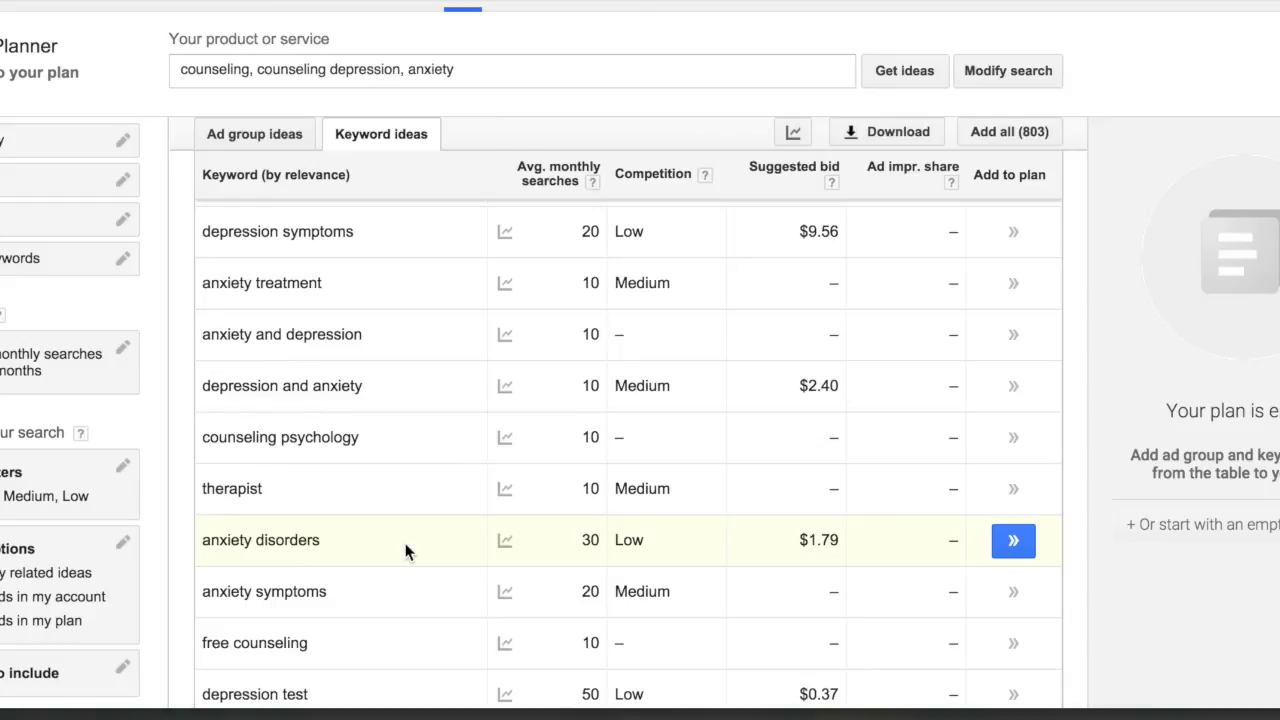
{"action": "scroll", "coordinate": [406, 550], "scroll_direction": "down", "scroll_amount": 1}
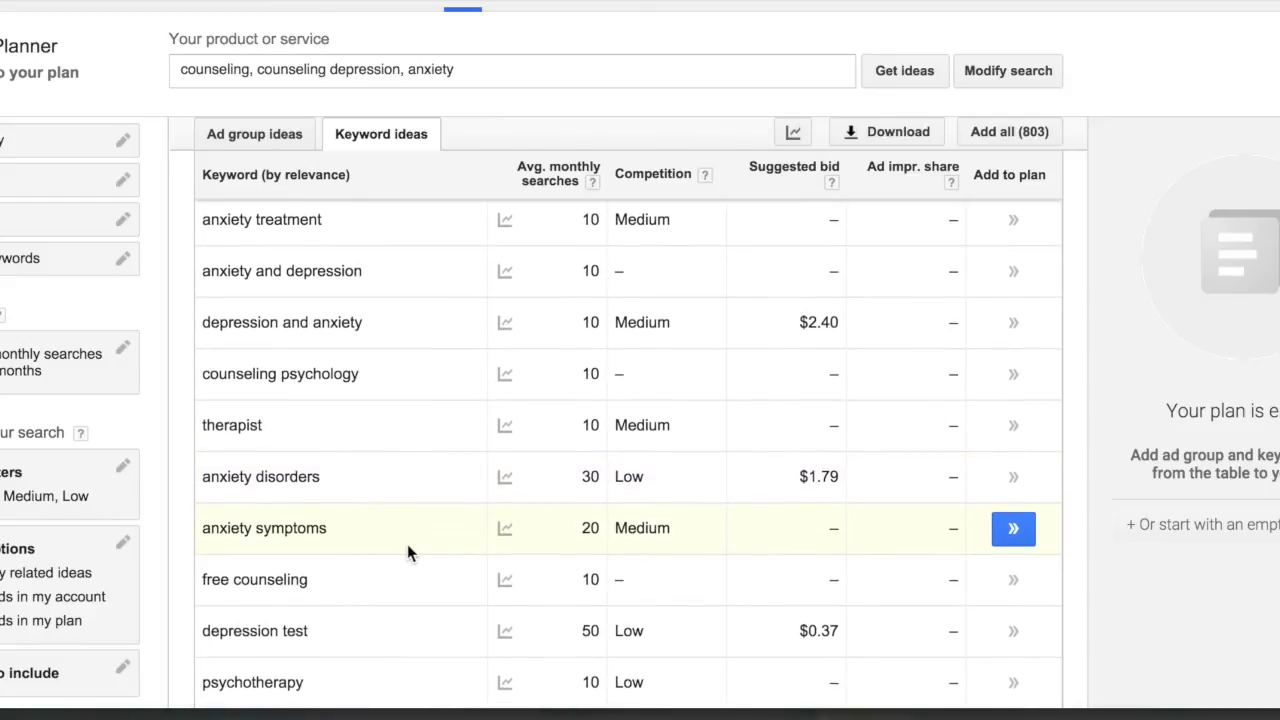
{"action": "scroll", "coordinate": [460, 551], "scroll_direction": "down", "scroll_amount": 2}
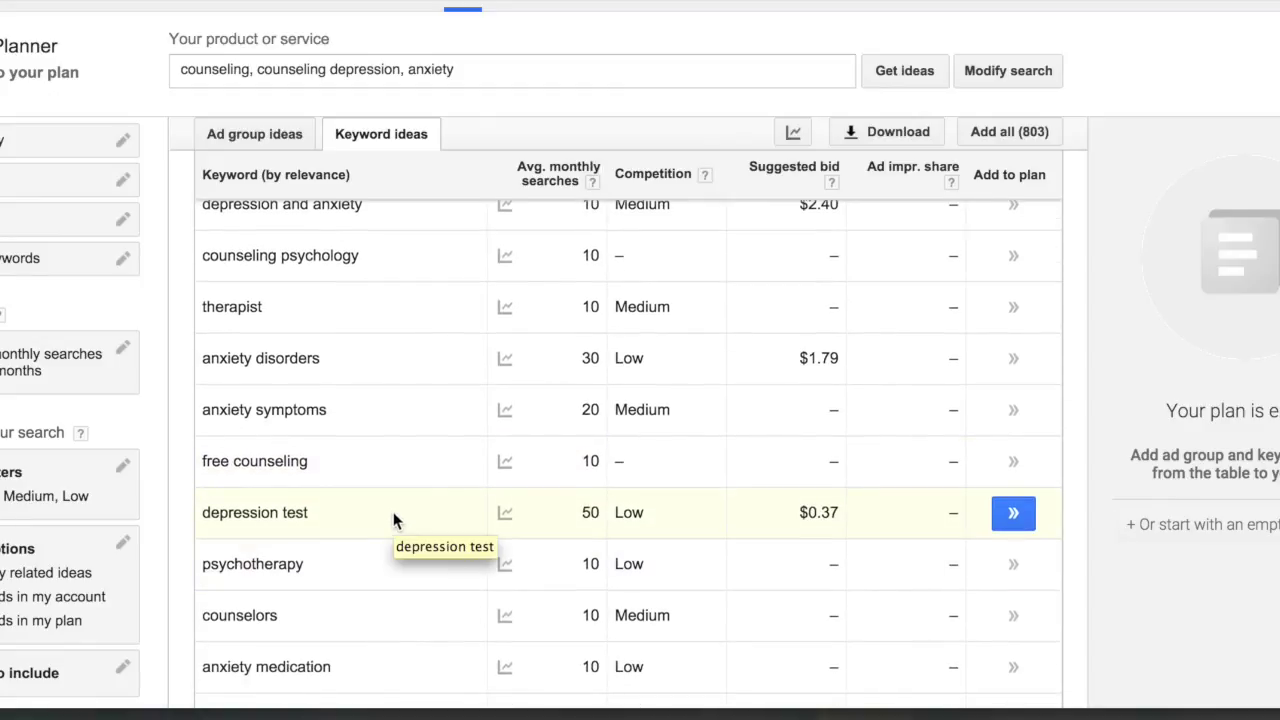
{"action": "scroll", "coordinate": [393, 518], "scroll_direction": "down", "scroll_amount": 3}
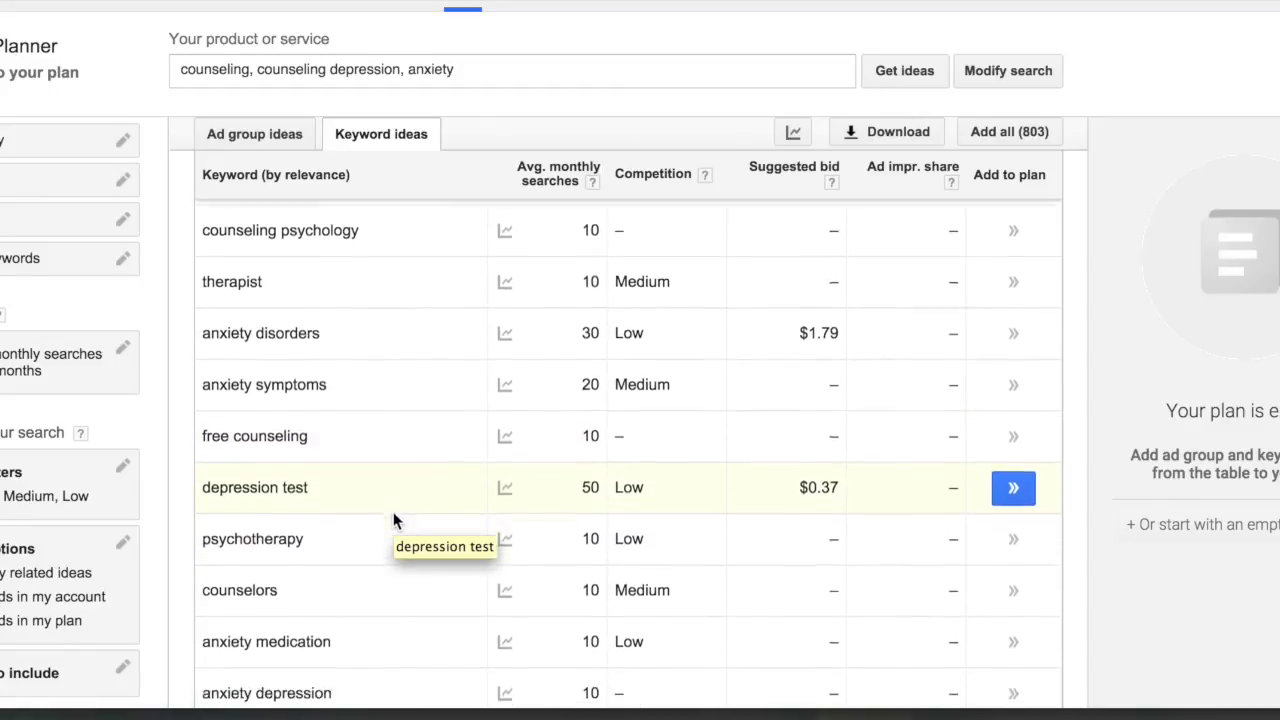
{"action": "scroll", "coordinate": [393, 518], "scroll_direction": "down", "scroll_amount": 3}
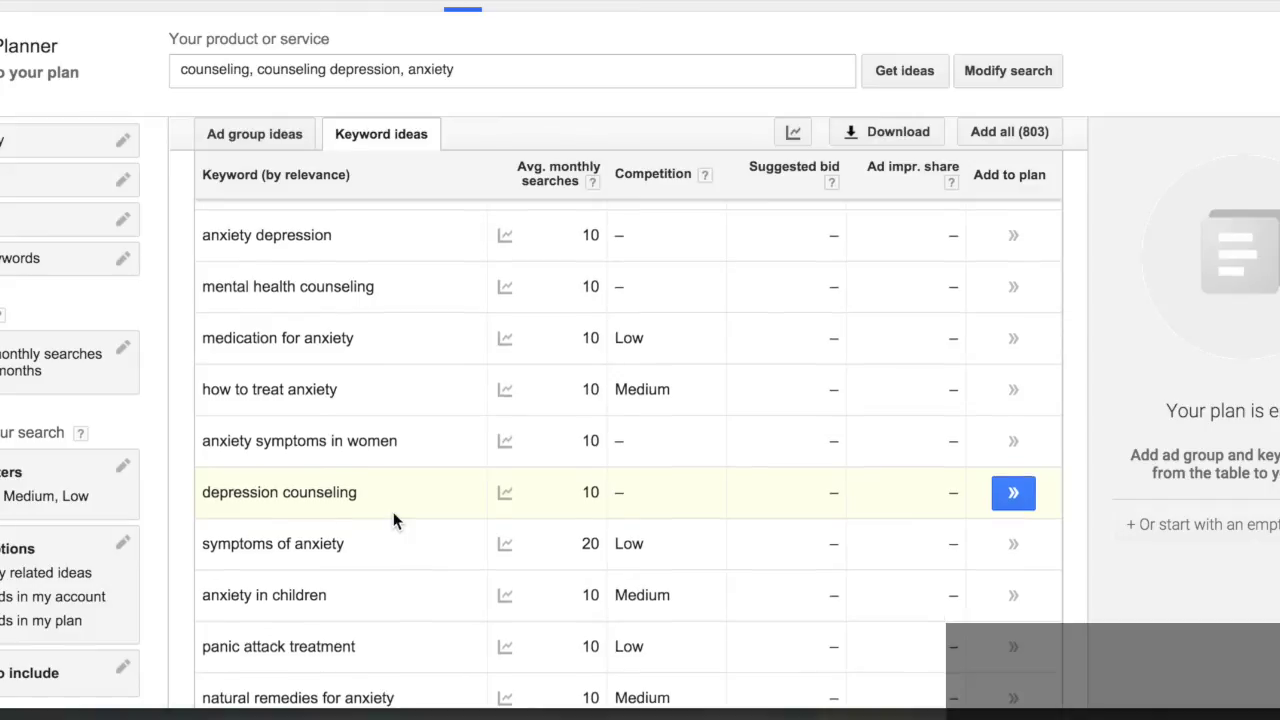
{"action": "scroll", "coordinate": [393, 512], "scroll_direction": "up", "scroll_amount": 3}
{"action": "scroll", "coordinate": [393, 515], "scroll_direction": "up", "scroll_amount": 5}
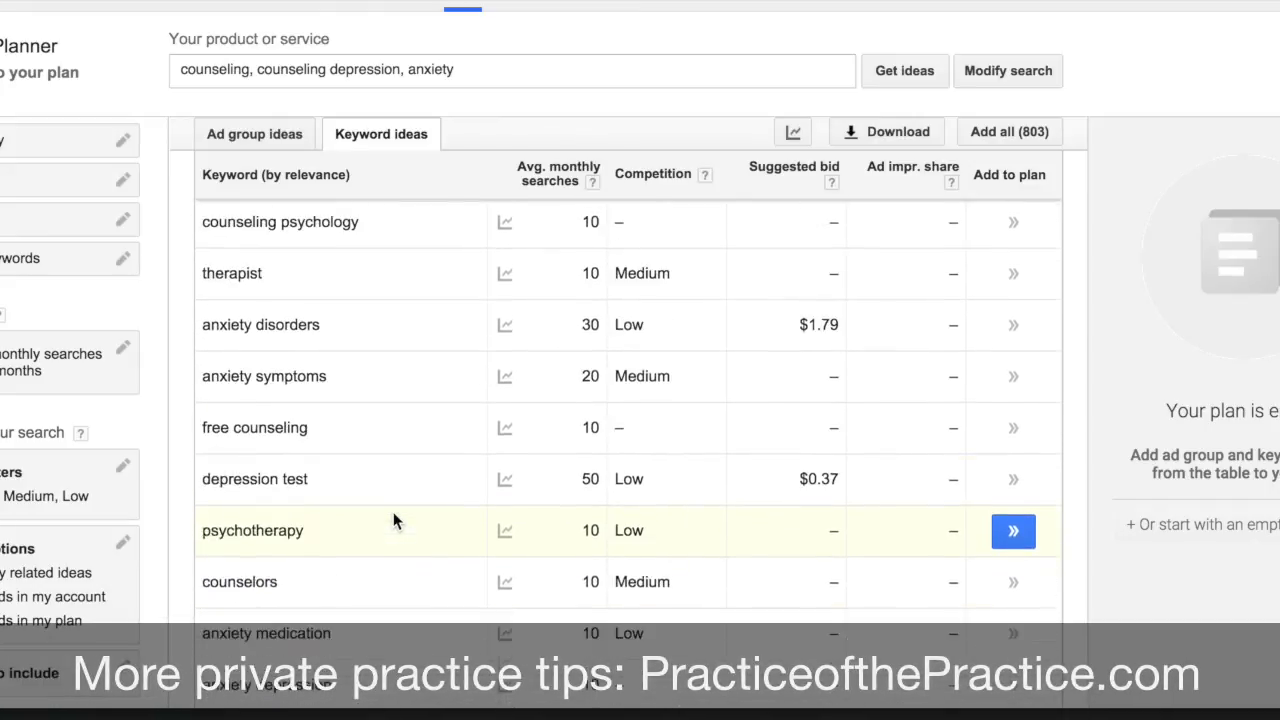